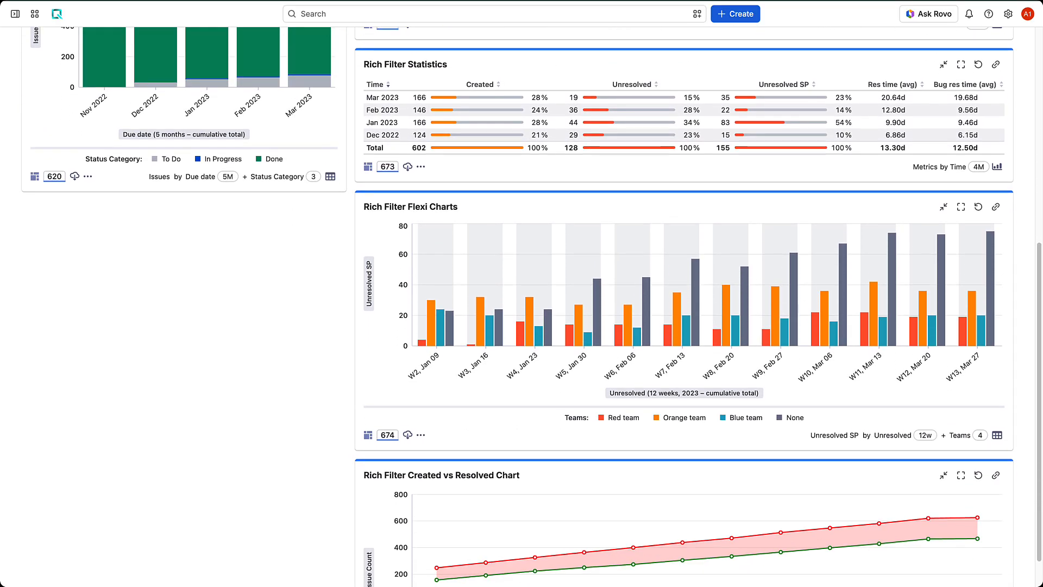
Scroll down and back up through the finished dashboard's rich filter gadgets.
scroll(421, 234, "down", 2)
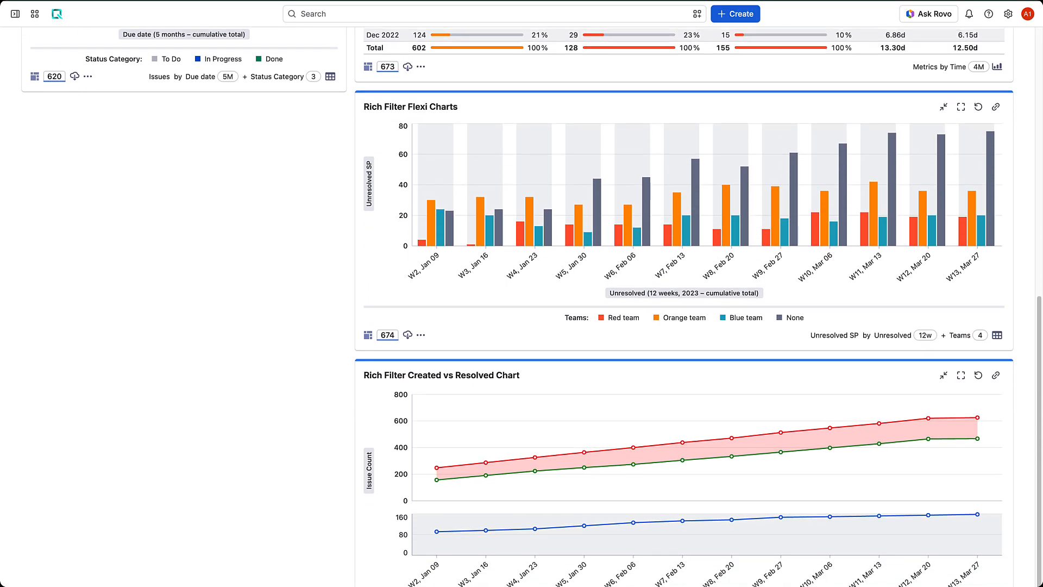
scroll(522, 304, "down", 1)
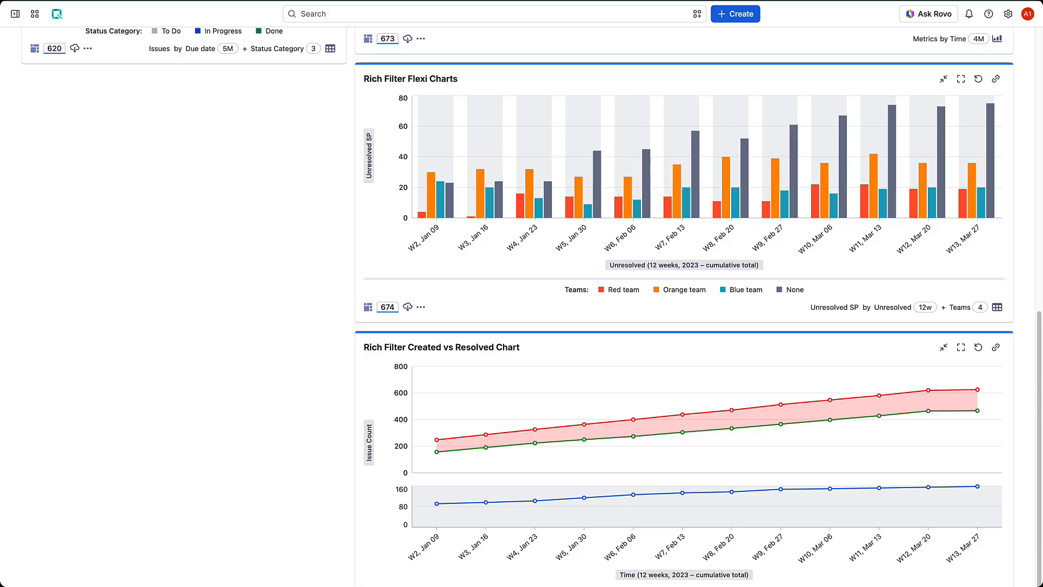
scroll(420, 321, "up", 3)
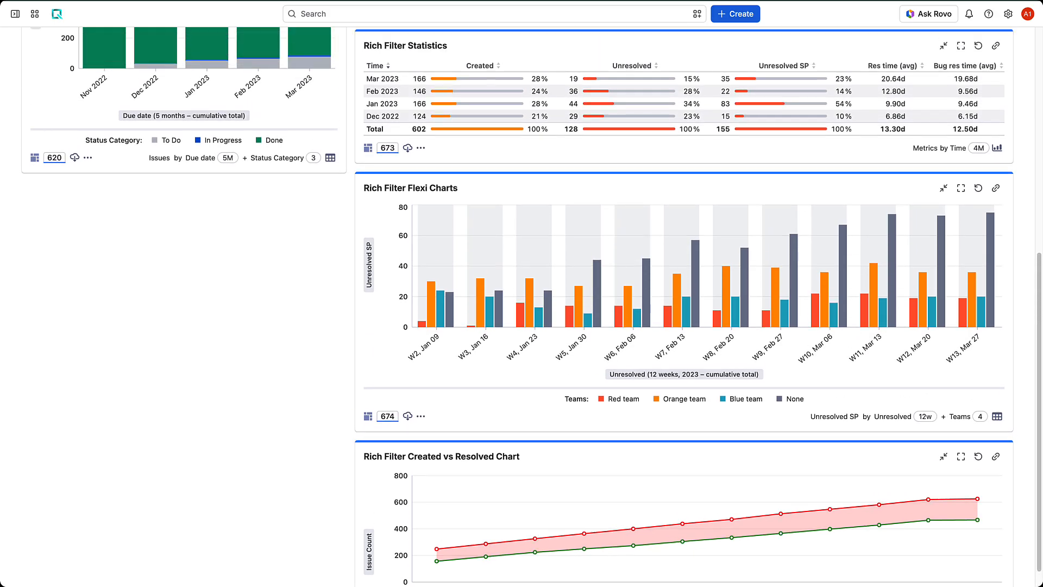
scroll(522, 304, "up", 4)
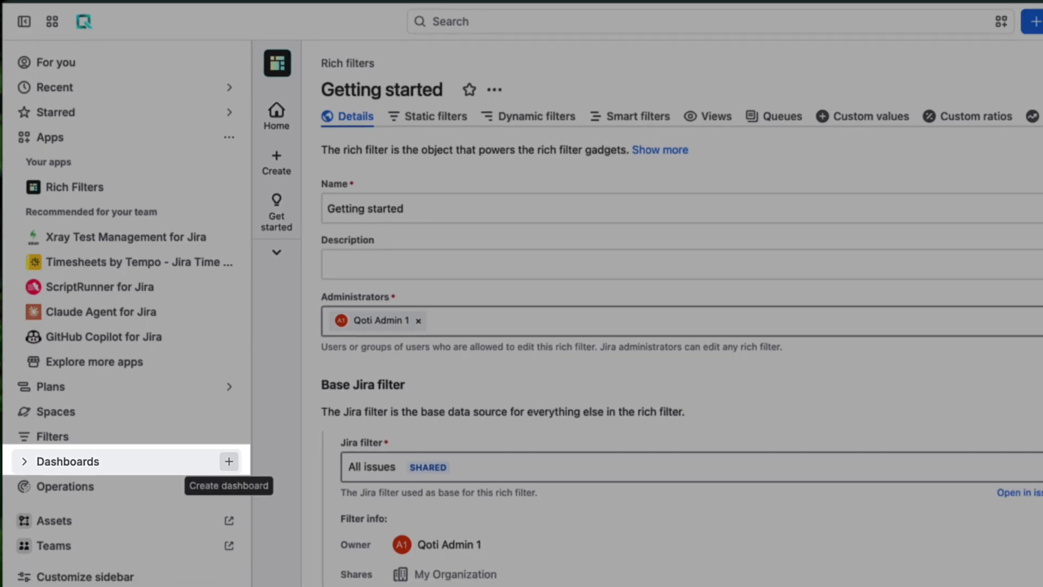
Create a new dashboard named 'Getting started'.
left_click(239, 482)
type("Getting started")
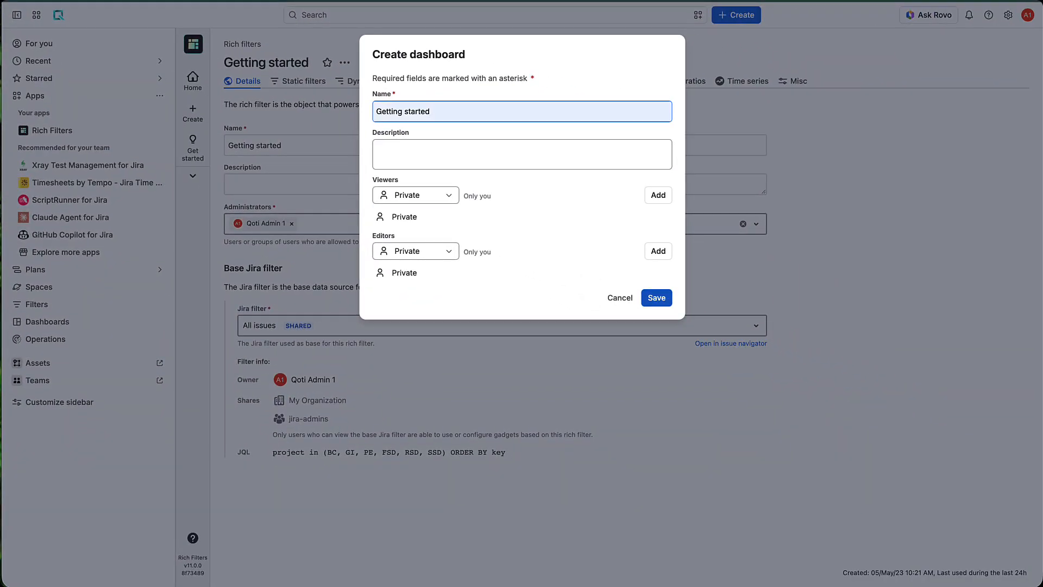
key("Return")
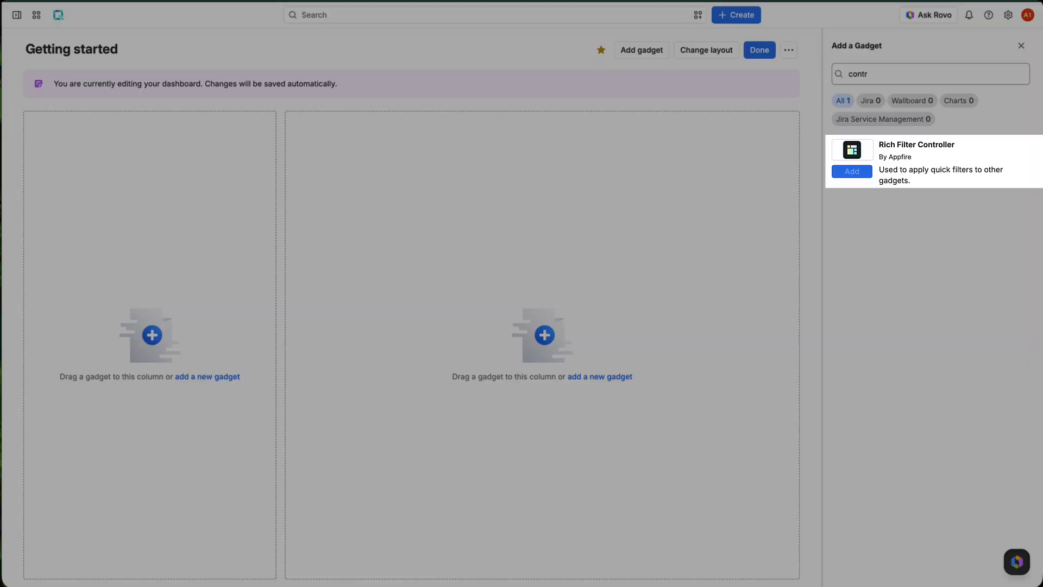
Add a Rich Filter Controller gadget based on the Getting started rich filter.
left_click(852, 170)
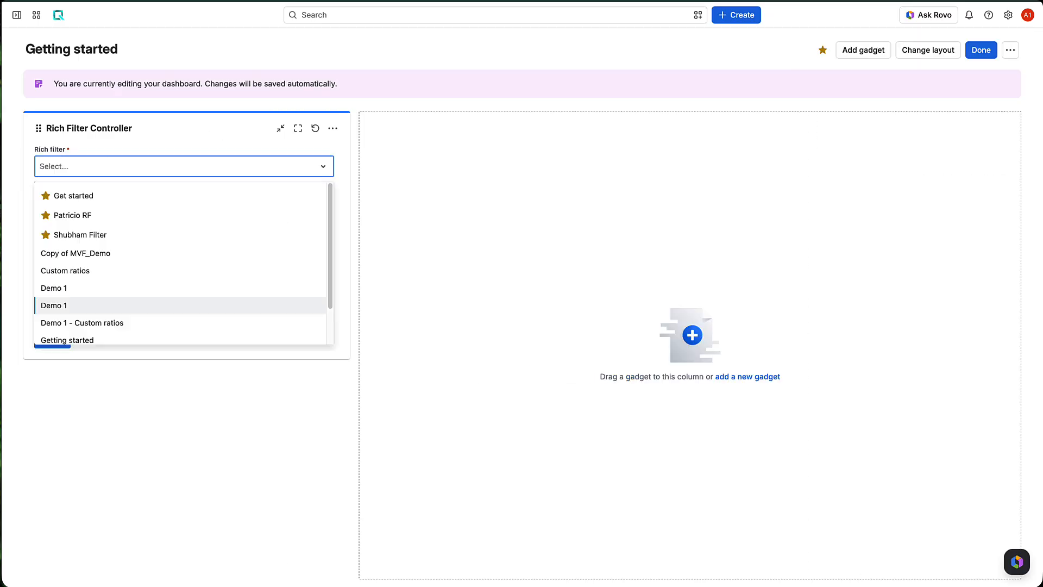
left_click(67, 339)
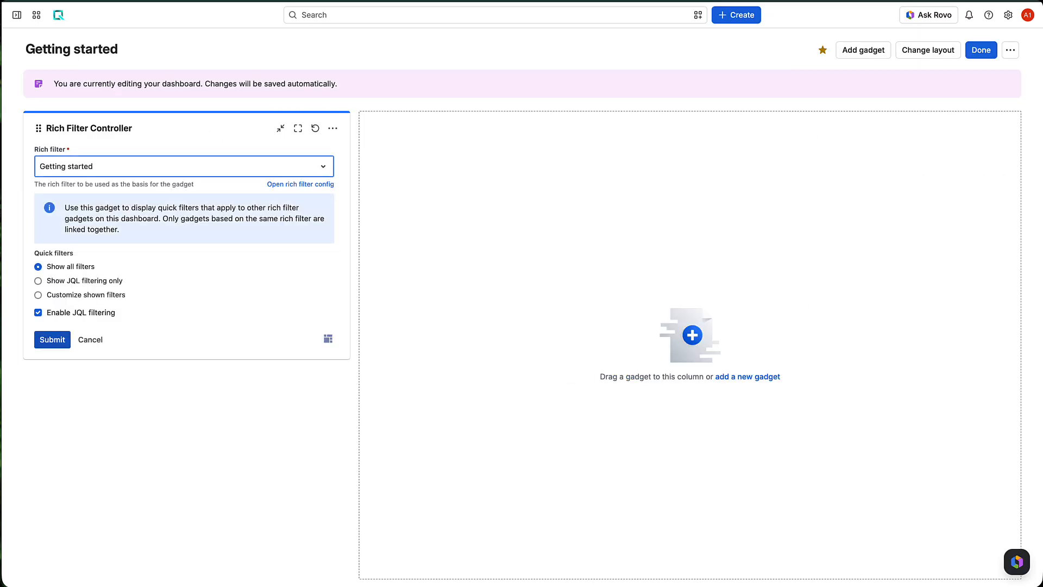
left_click(52, 339)
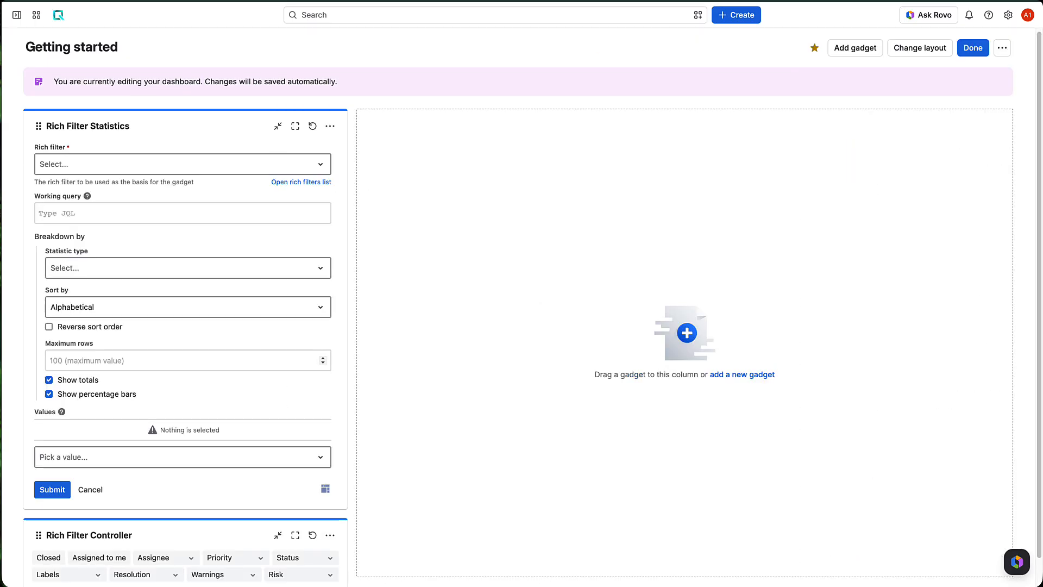
Place a Rich Filter Statistics gadget below the controller, breaking issues down by Created weeks.
left_click_drag(87, 126, 98, 316)
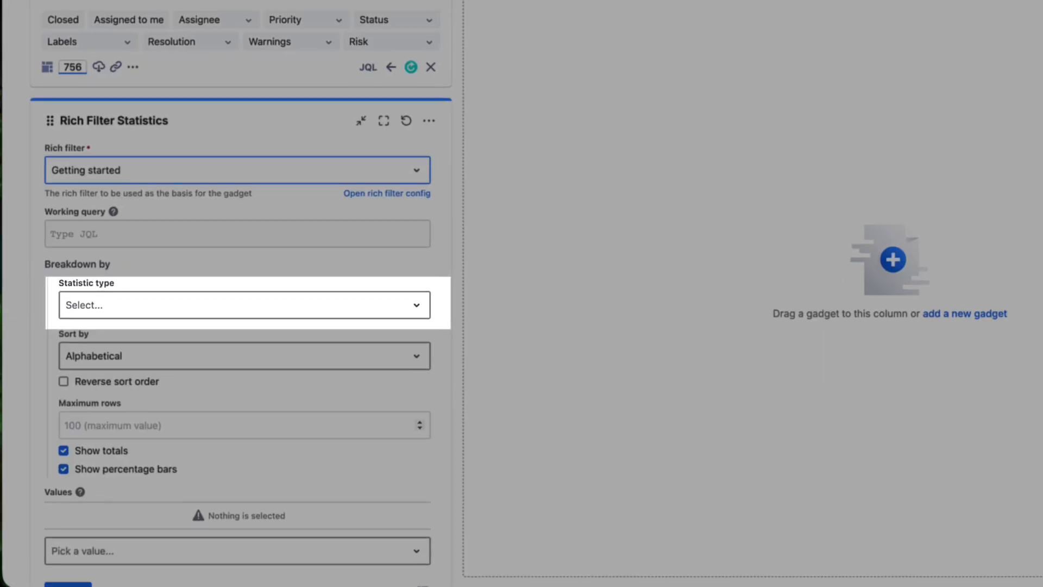
left_click(207, 340)
type("cr")
key("Down")
key("Return")
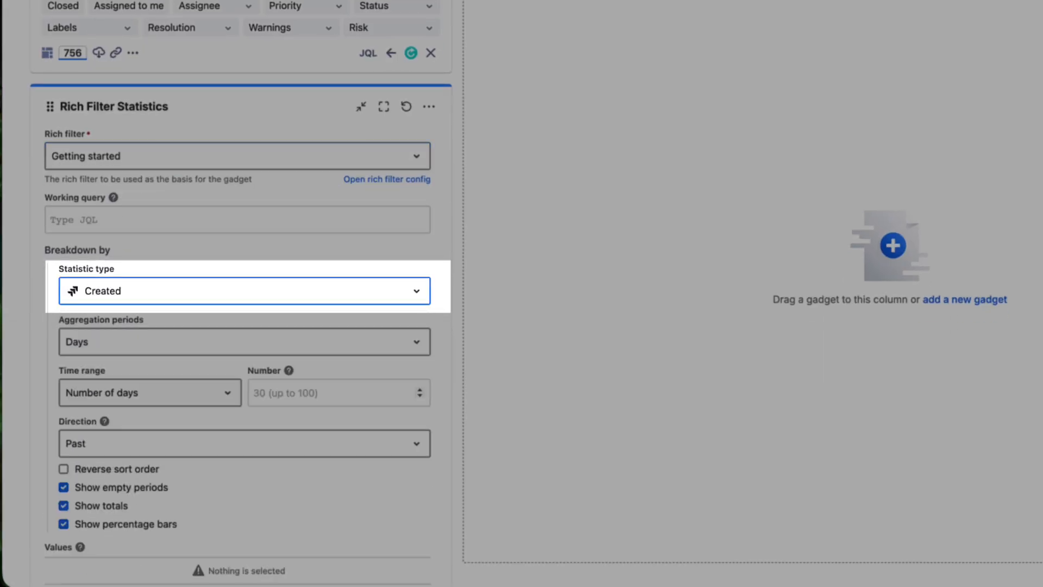
key("Tab")
key("Down")
key("Down")
key("Return")
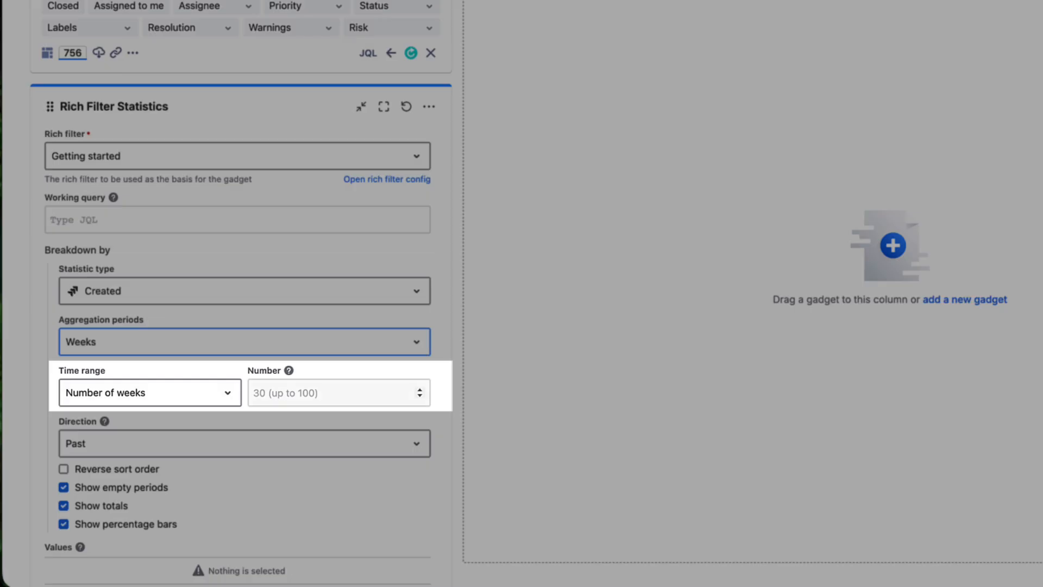
Cover 6 weeks in reverse sort order and add Issue Count as a value.
left_click(326, 393)
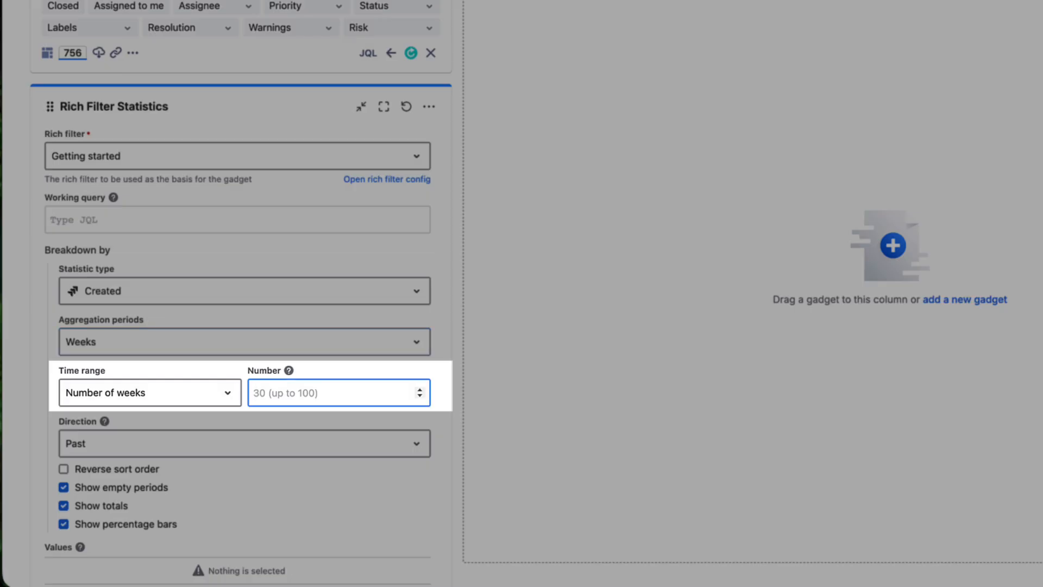
type("6")
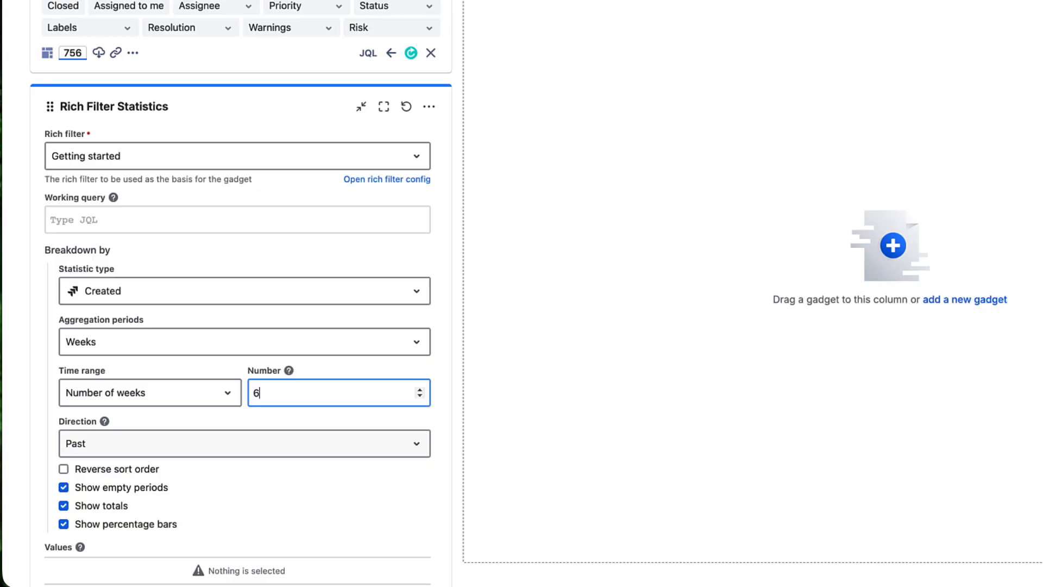
left_click(63, 469)
scroll(245, 381, "down", 1)
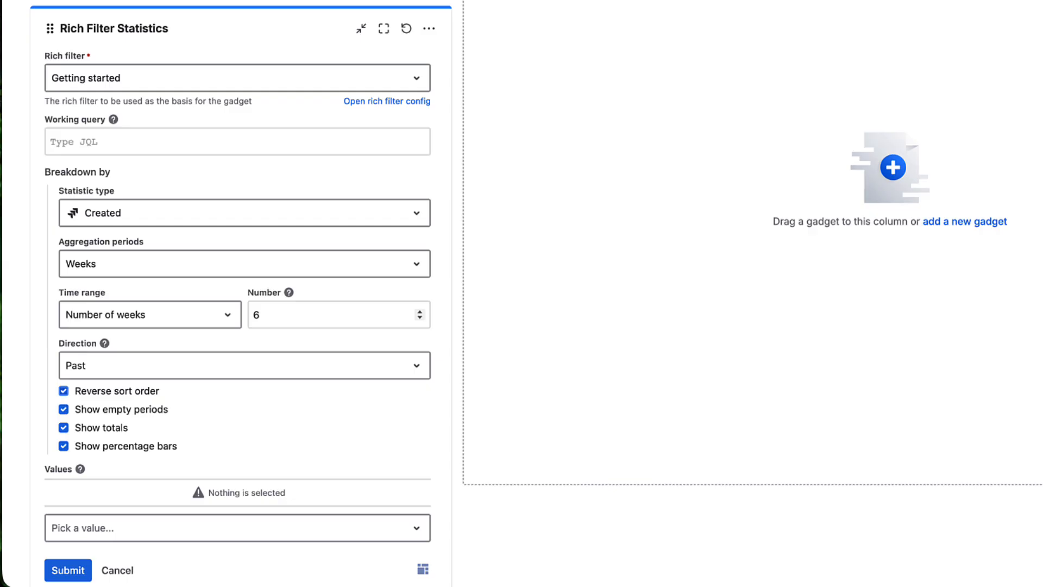
scroll(238, 380, "down", 1)
left_click(238, 509)
left_click(163, 191)
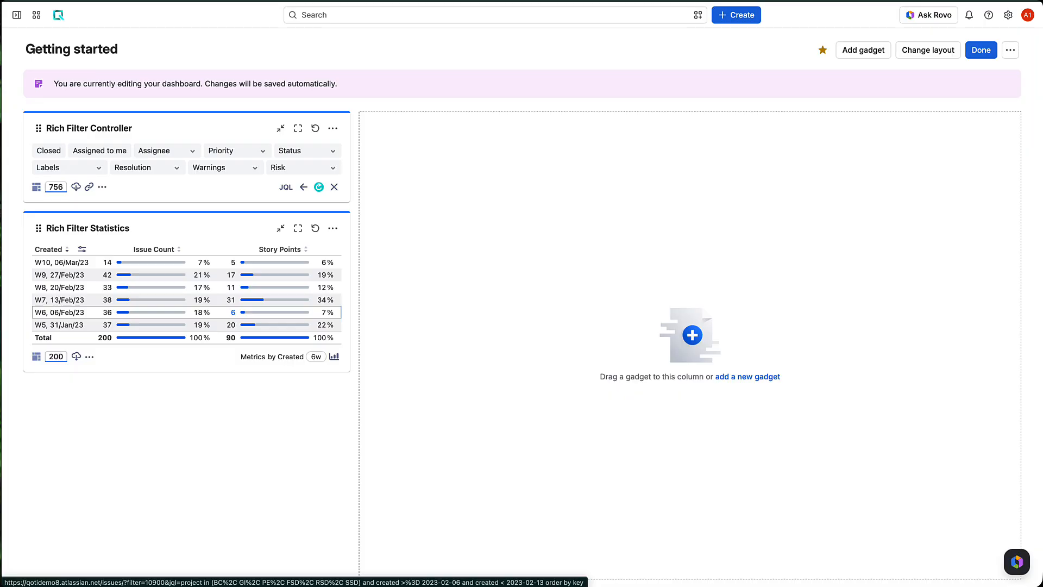
Add a Rich Filter Two Dimensional Statistics gadget to the dashboard.
left_click(864, 50)
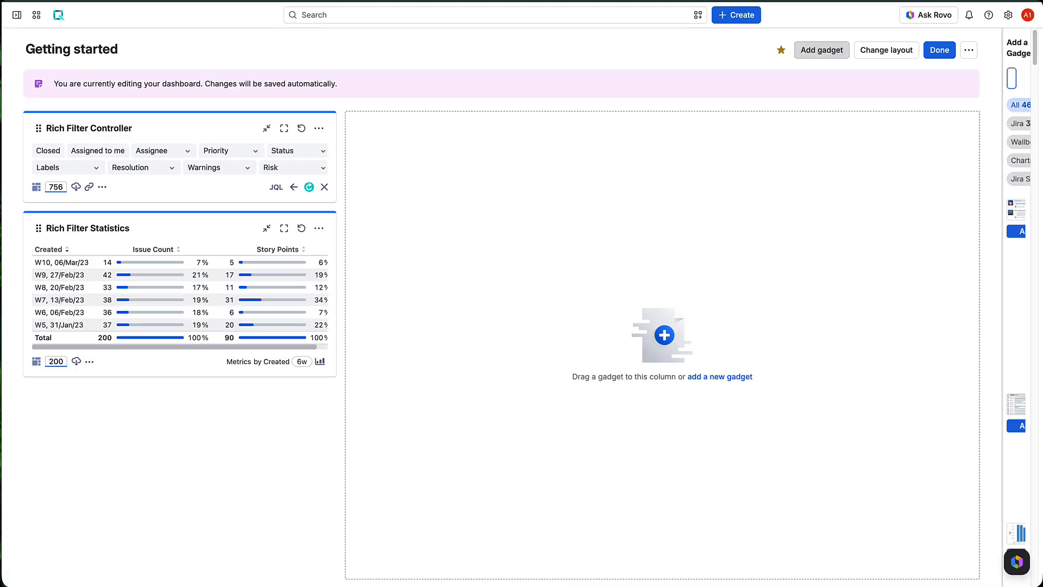
type("two")
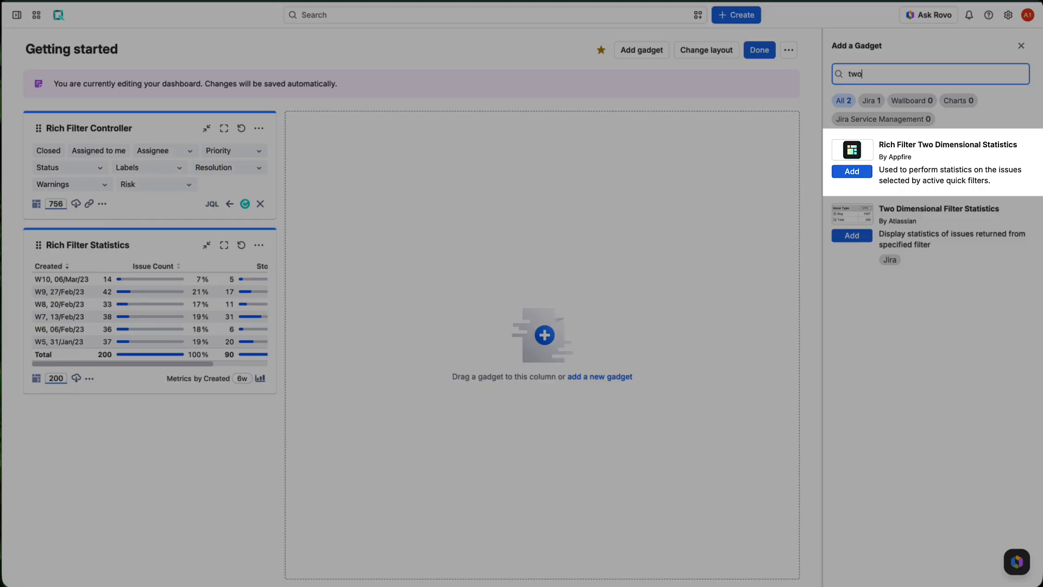
left_click(852, 172)
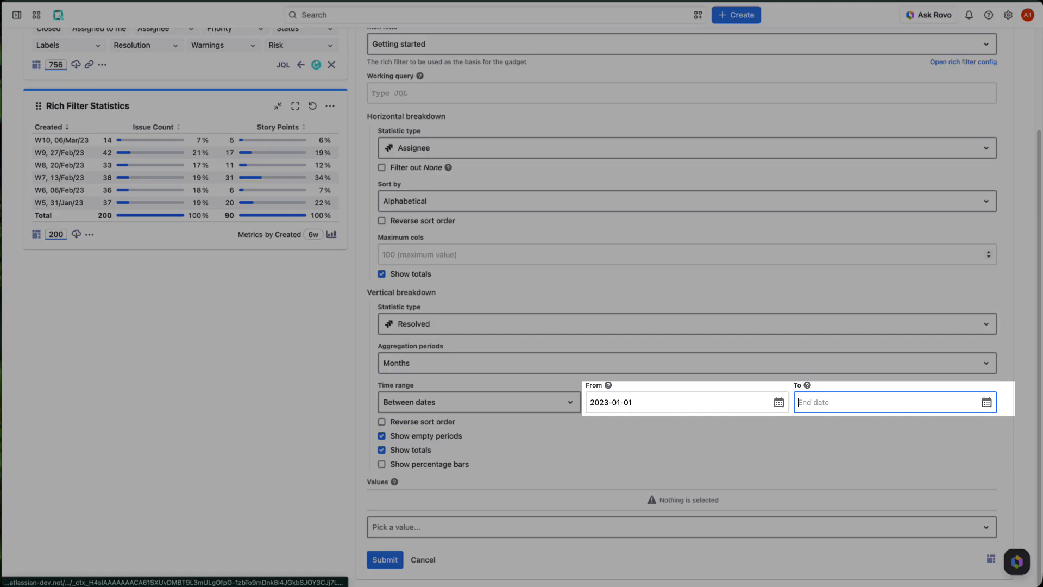
Set the end date to 2023-03-31, reverse the month order, and show Story Points.
left_click(987, 402)
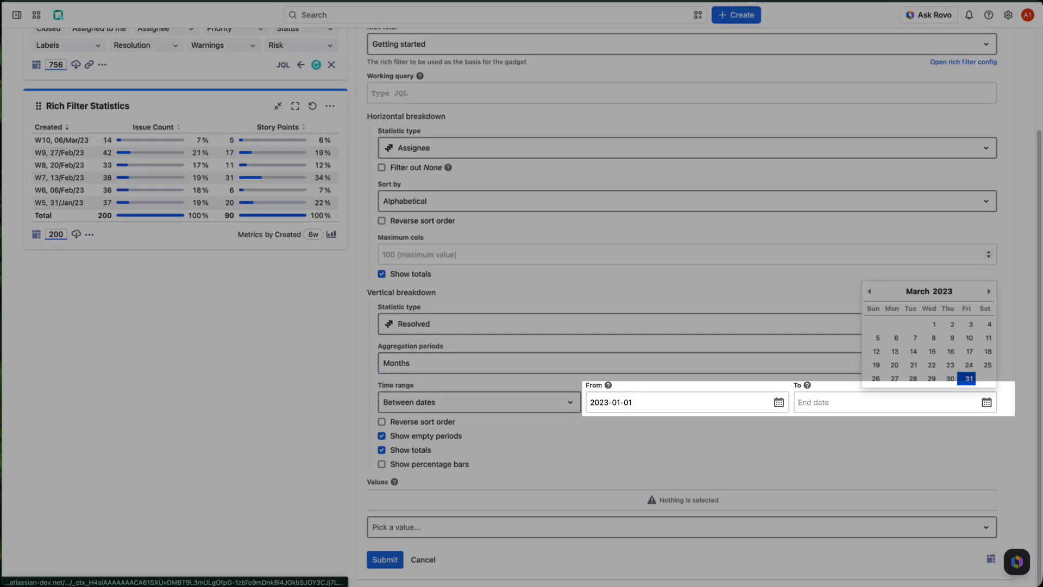
left_click(968, 378)
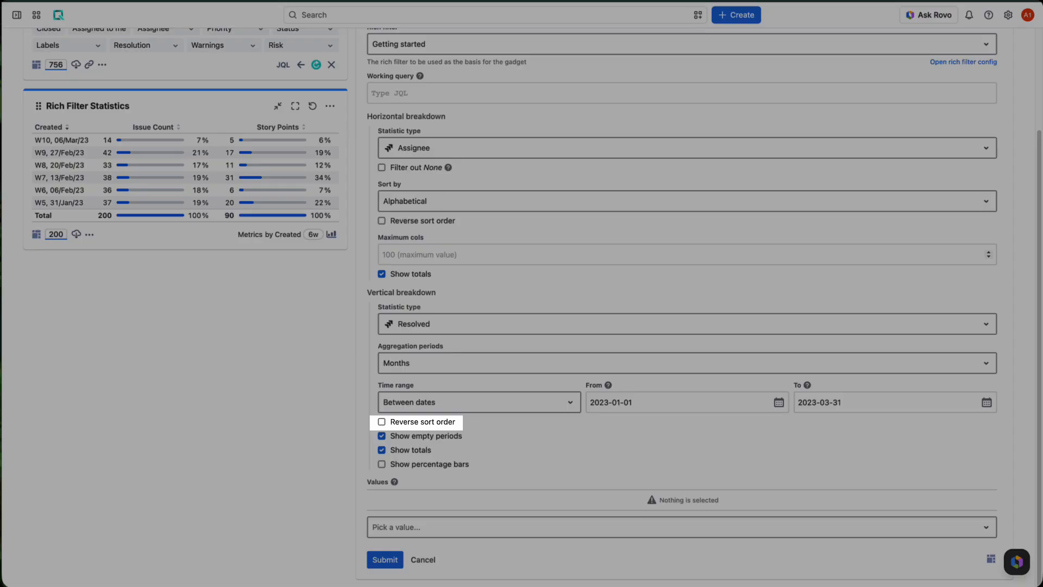
left_click(382, 422)
left_click(413, 527)
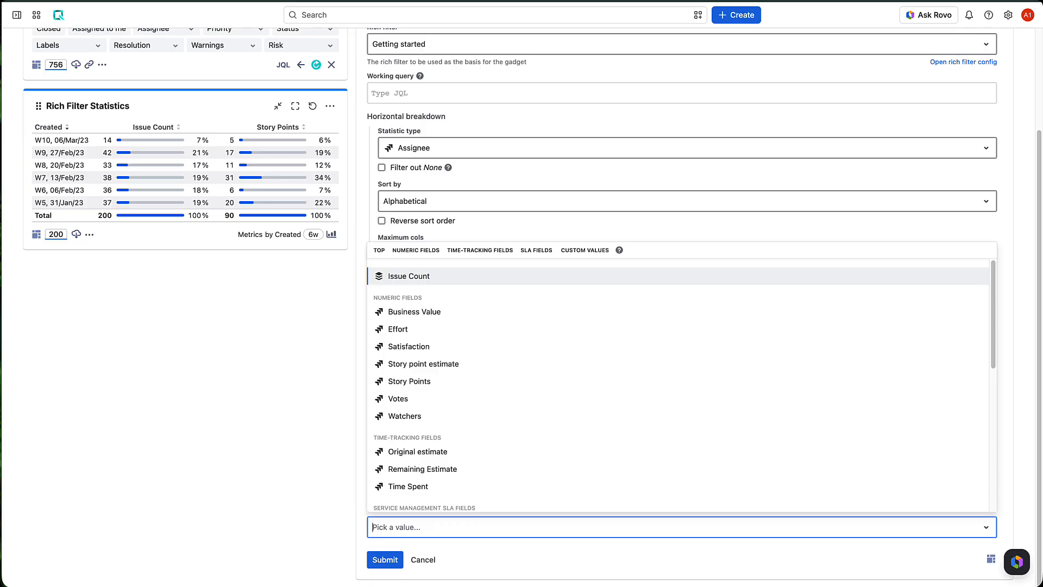
left_click(409, 382)
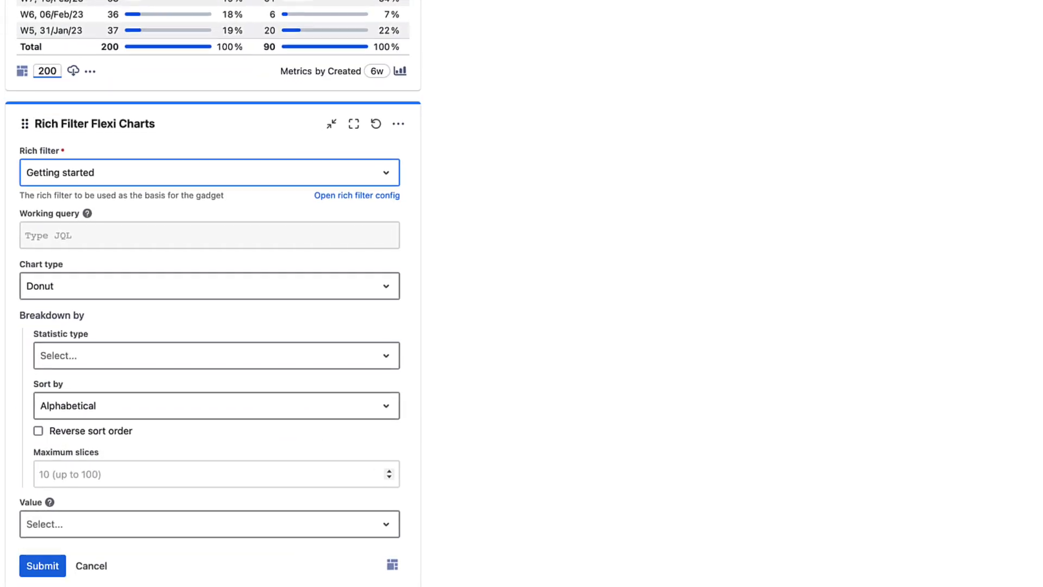
Make the Flexi Chart a Stacked bar chart broken down by Due date.
left_click(212, 282)
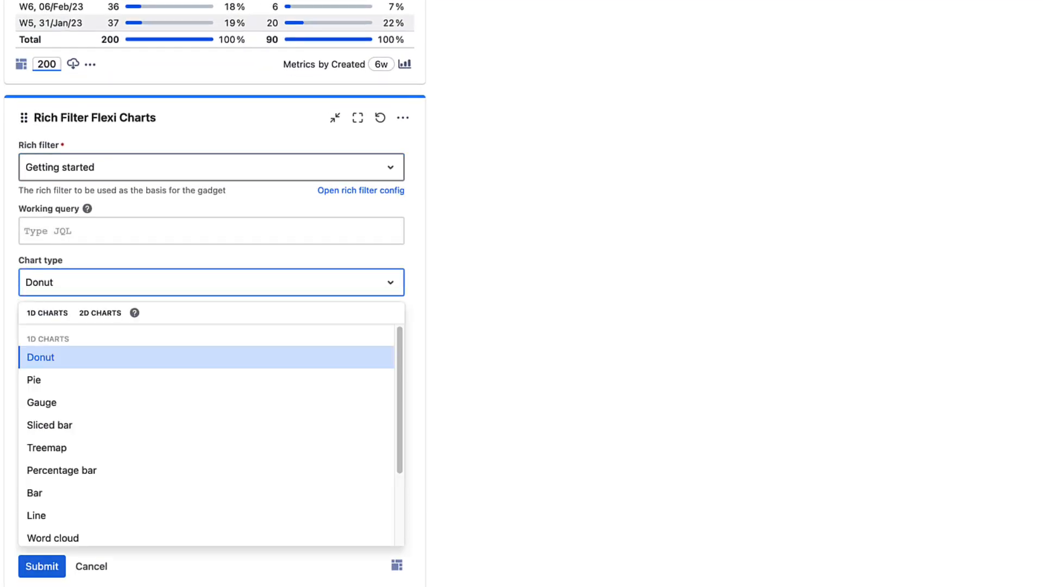
type("s")
key("Down")
key("Down")
key("Return")
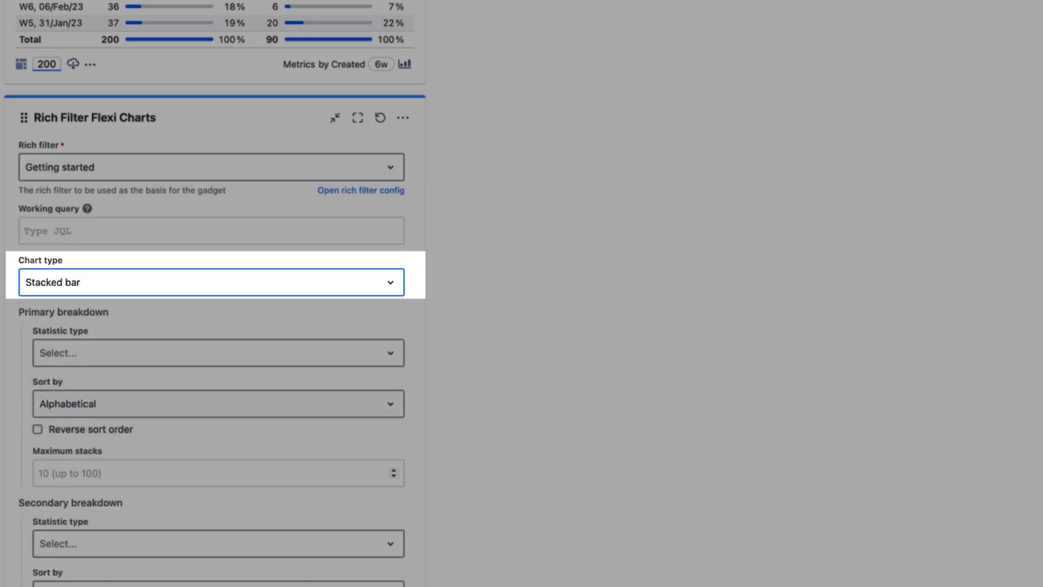
key("Tab")
type("du")
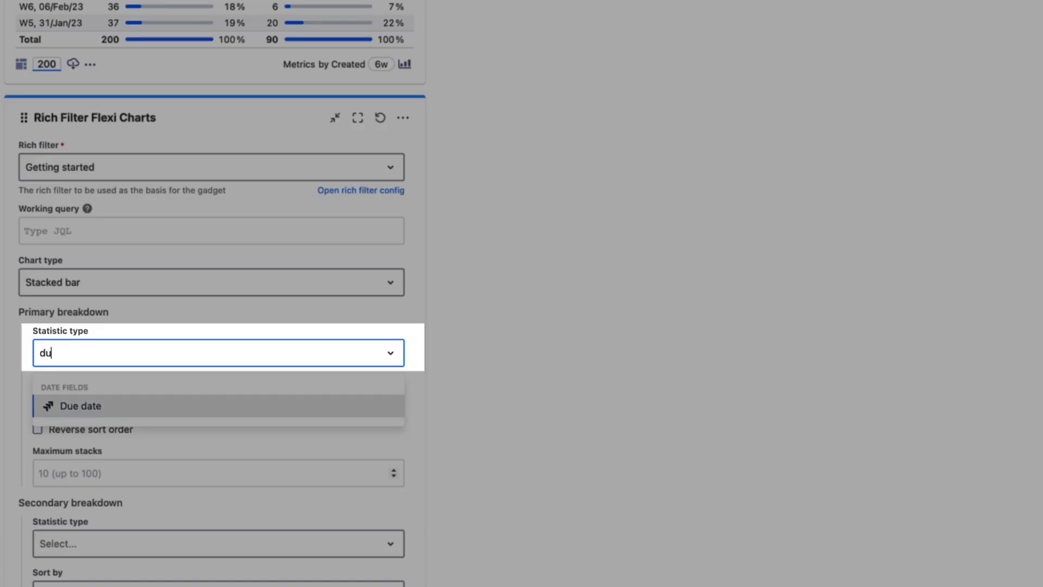
key("Return")
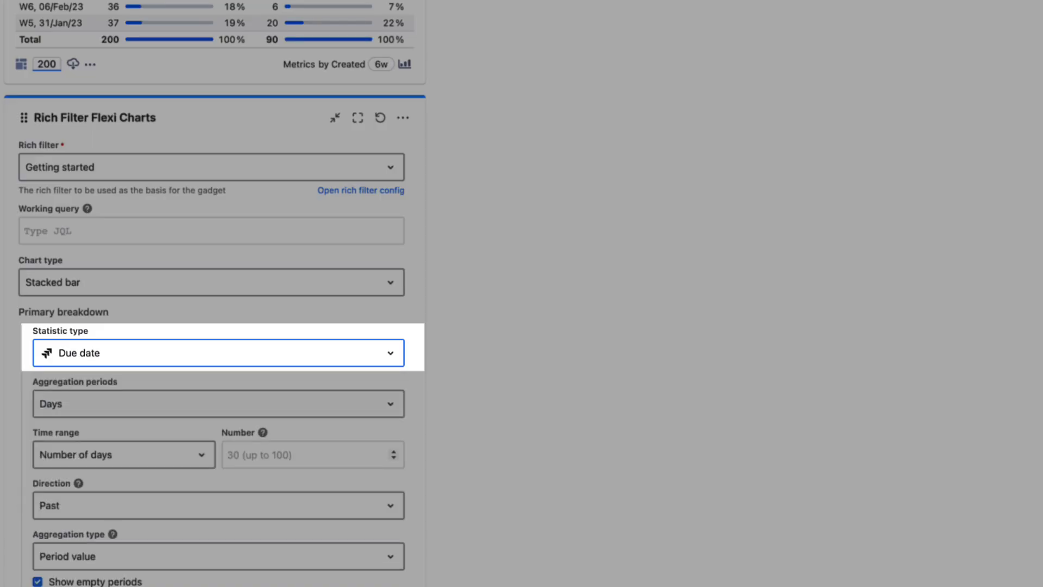
Group the due dates by Months over All dates.
key("Tab")
type("m")
key("Return")
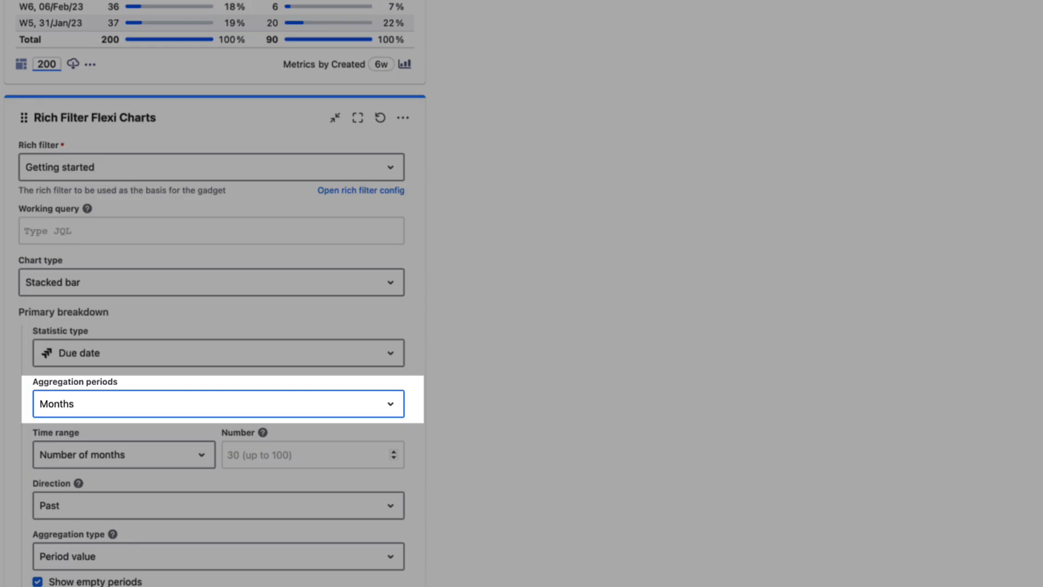
key("Tab")
type("a")
key("Return")
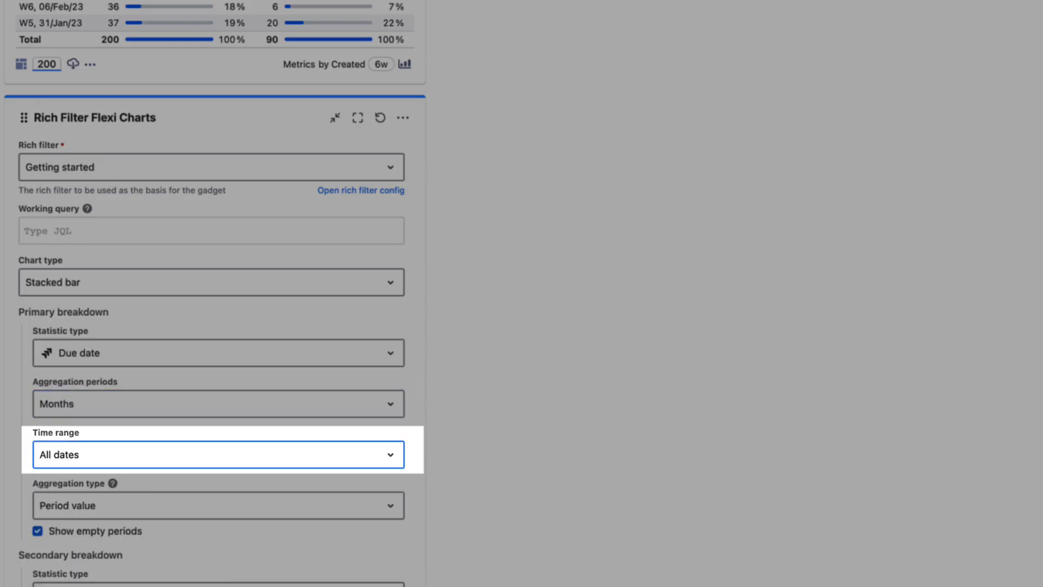
Make it a Cumulative total split by Status Category counting issues, then reach the rich filter configuration.
scroll(212, 293, "down", 5)
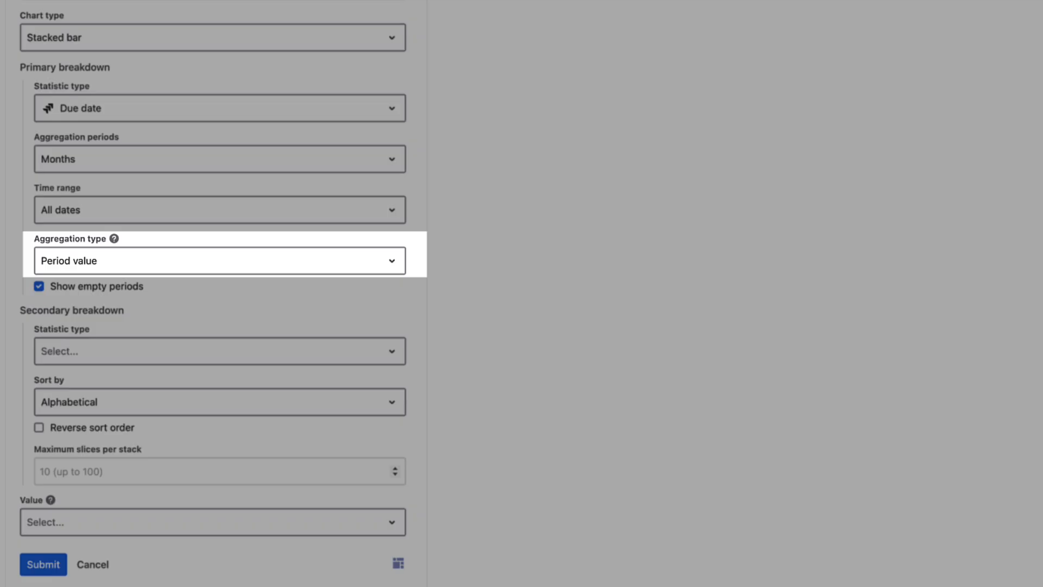
left_click(111, 262)
left_click(111, 343)
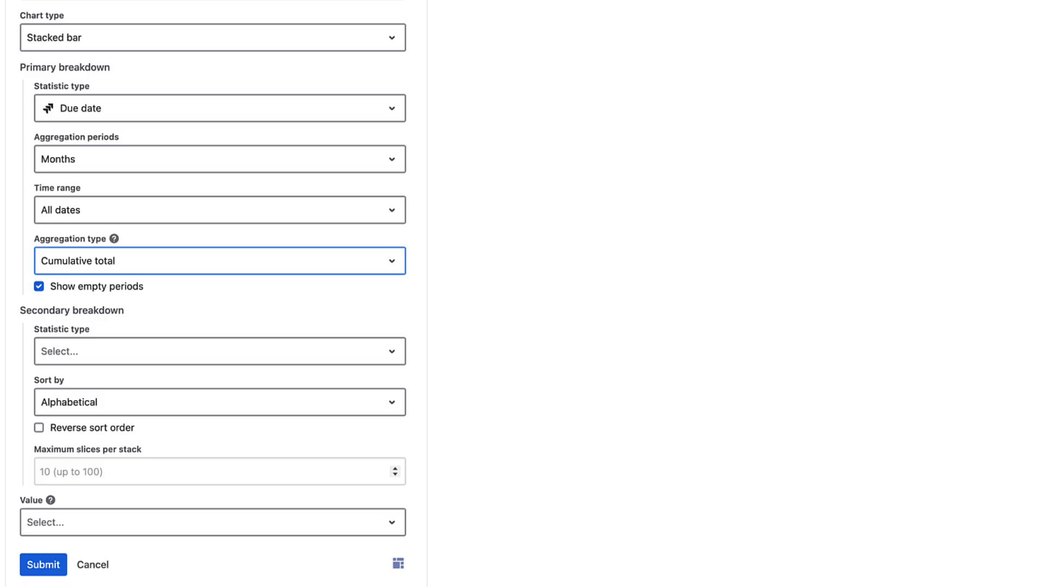
left_click(218, 351)
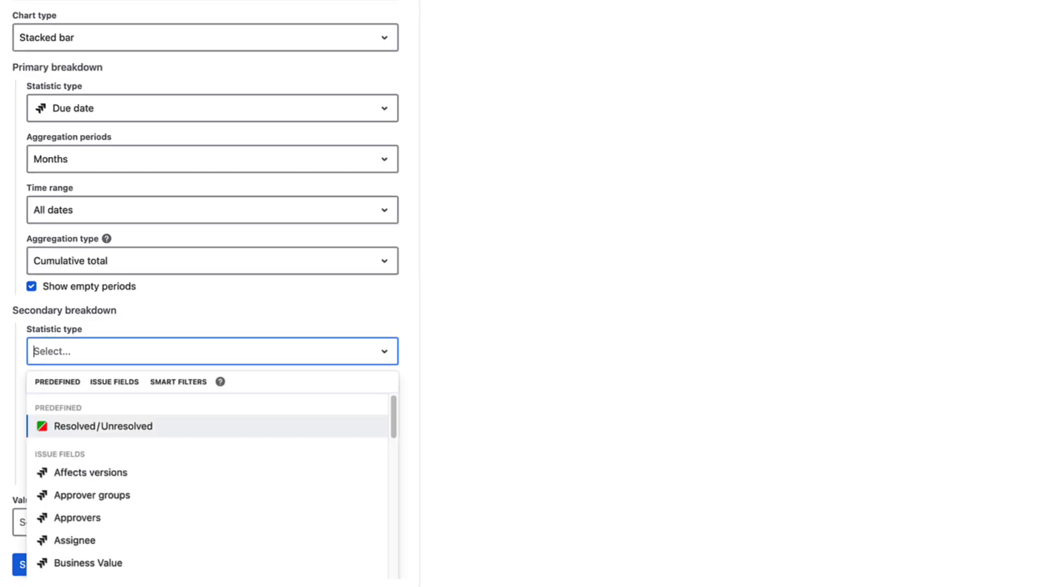
type("stat")
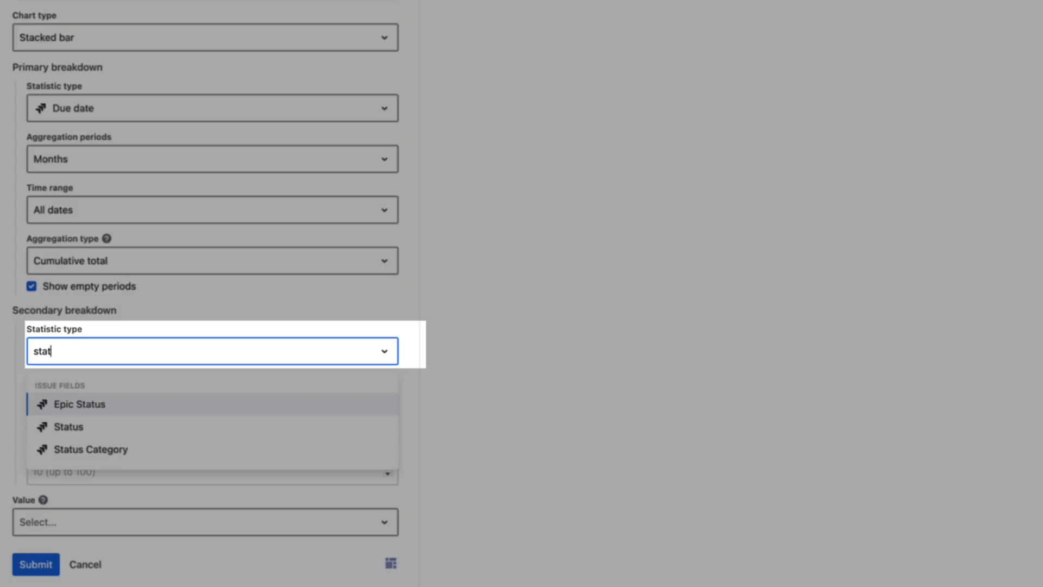
key("Down")
key("Down")
key("Return")
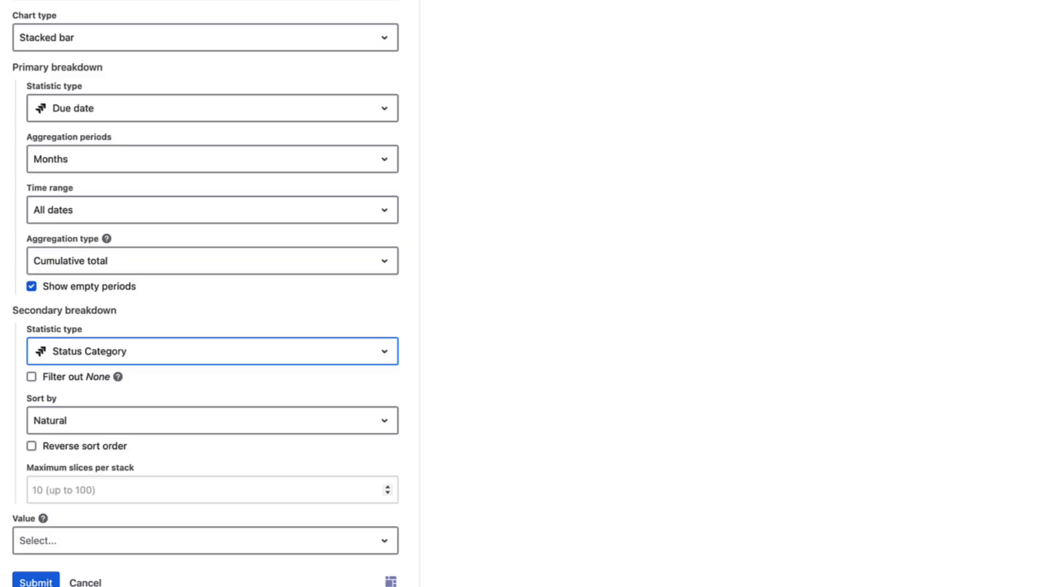
left_click(206, 541)
key("Return")
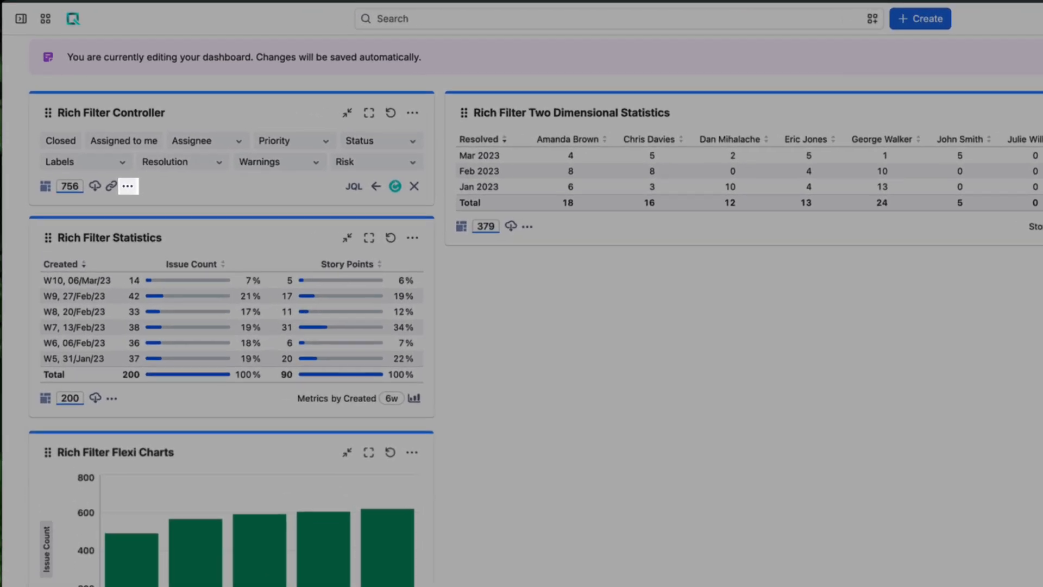
left_click(102, 148)
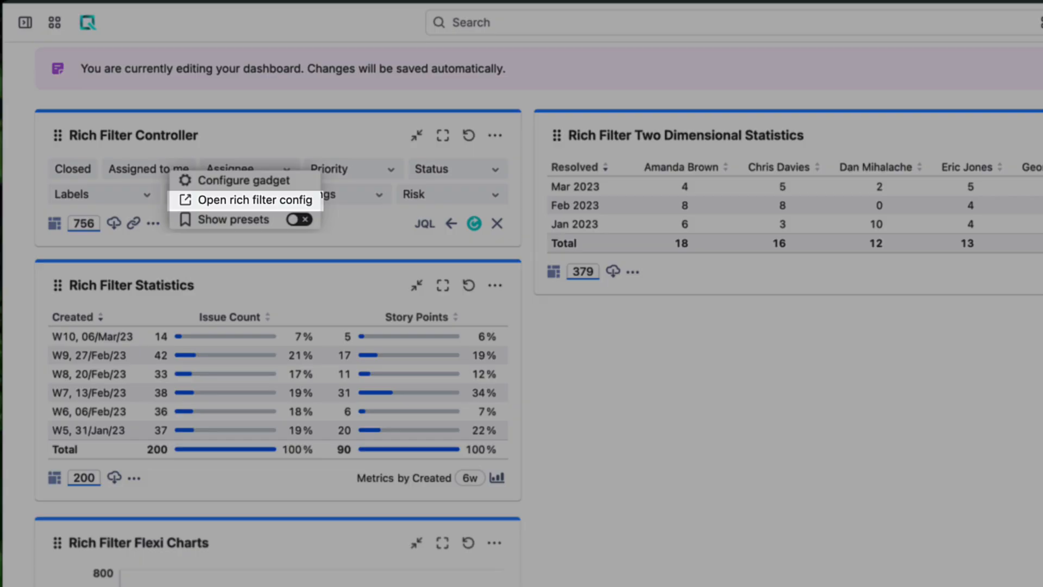
left_click(255, 200)
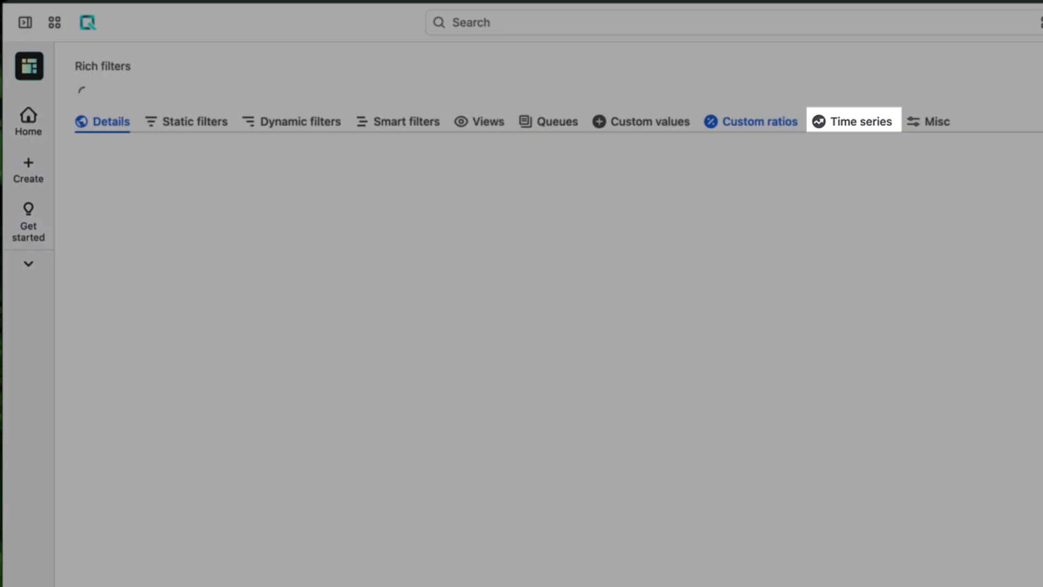
Create a cyan 'Due features' time series on Due date with JQL type = "New Feature".
left_click(853, 121)
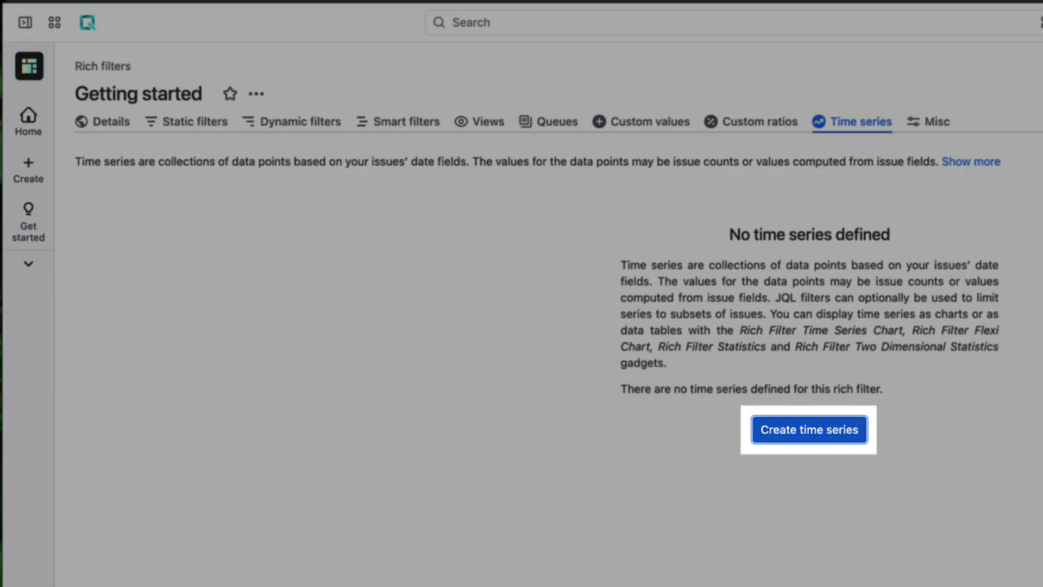
left_click(810, 429)
type("Du")
key("Down")
key("Down")
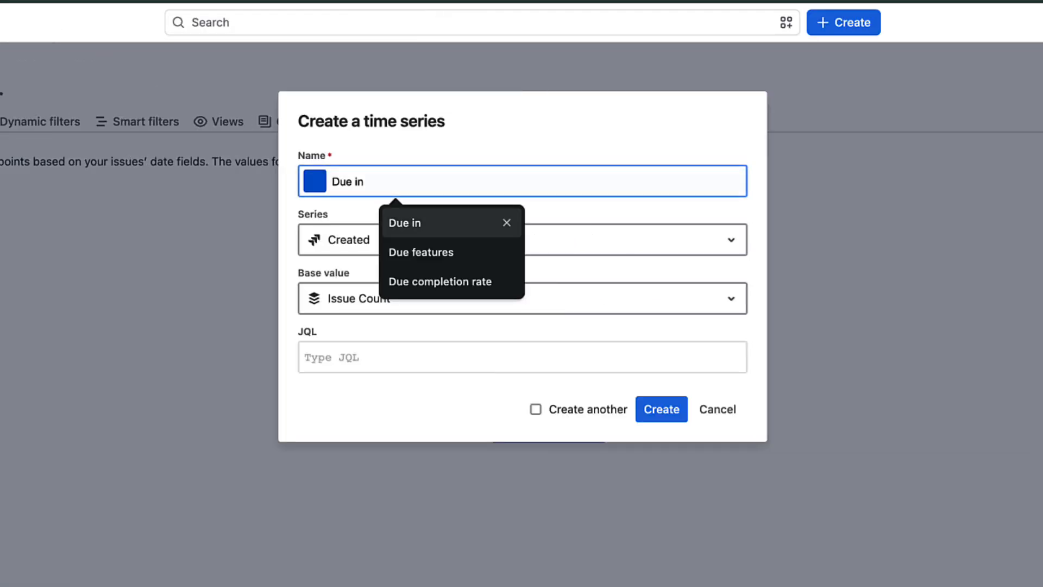
key("Return")
left_click(315, 181)
left_click(377, 251)
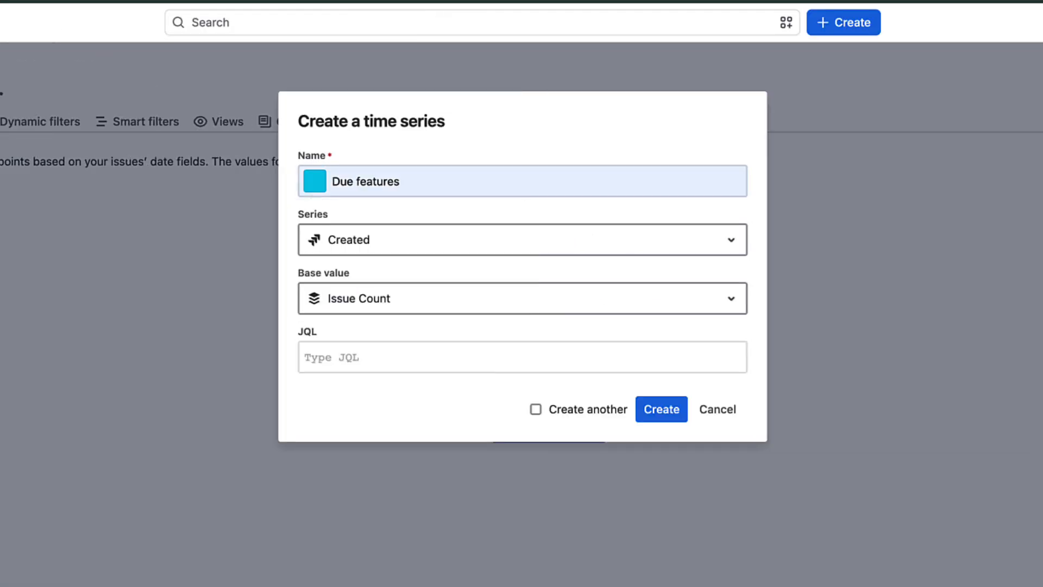
left_click(413, 239)
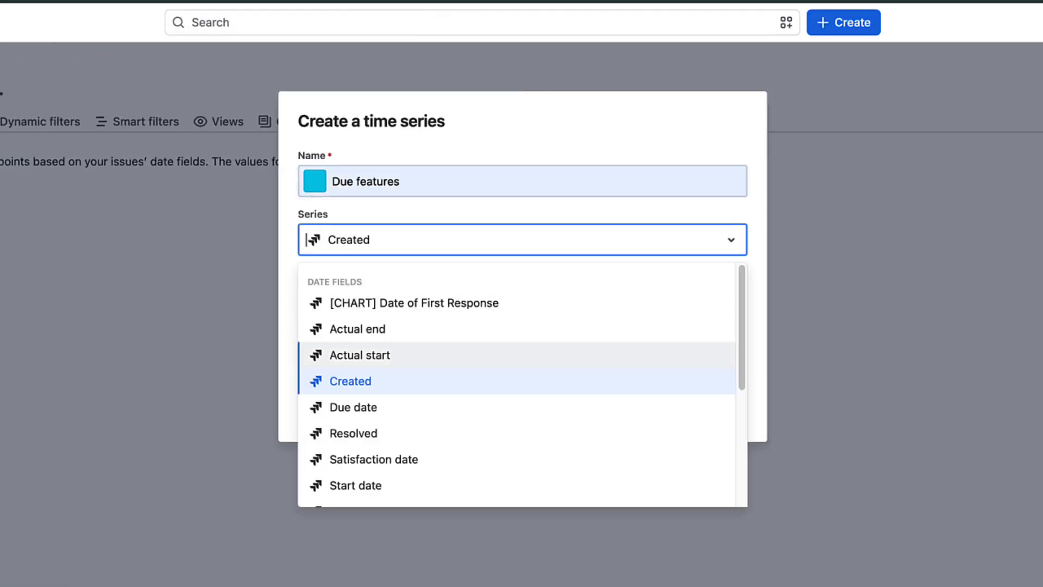
left_click(392, 407)
left_click(522, 357)
type("type ")
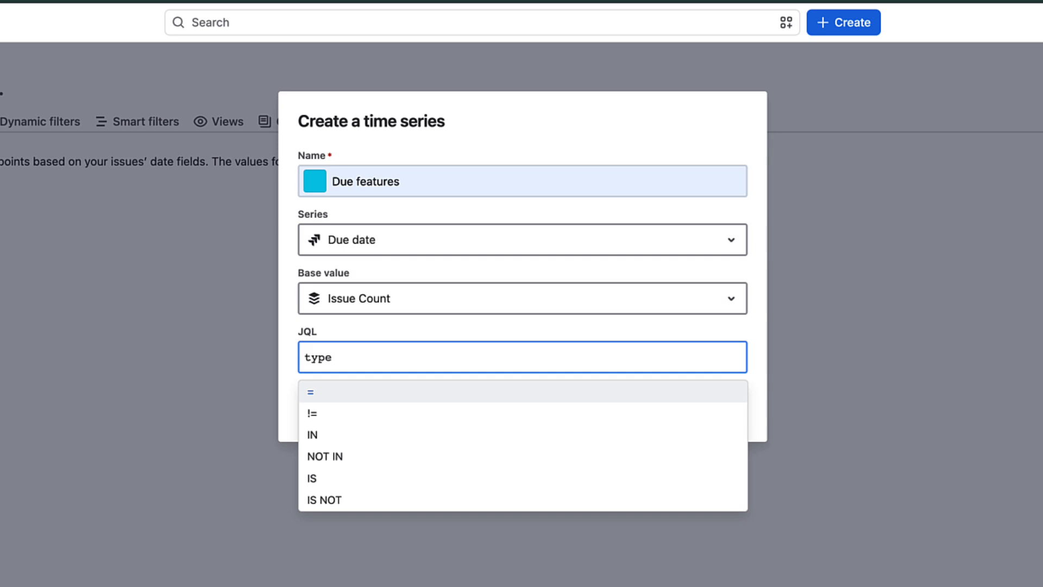
type("= ne")
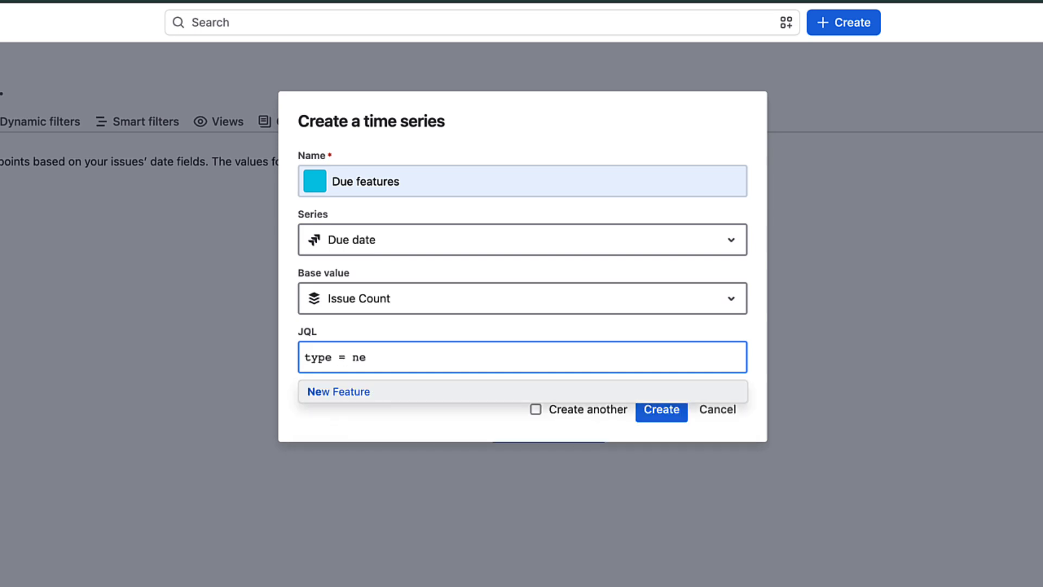
key("Return")
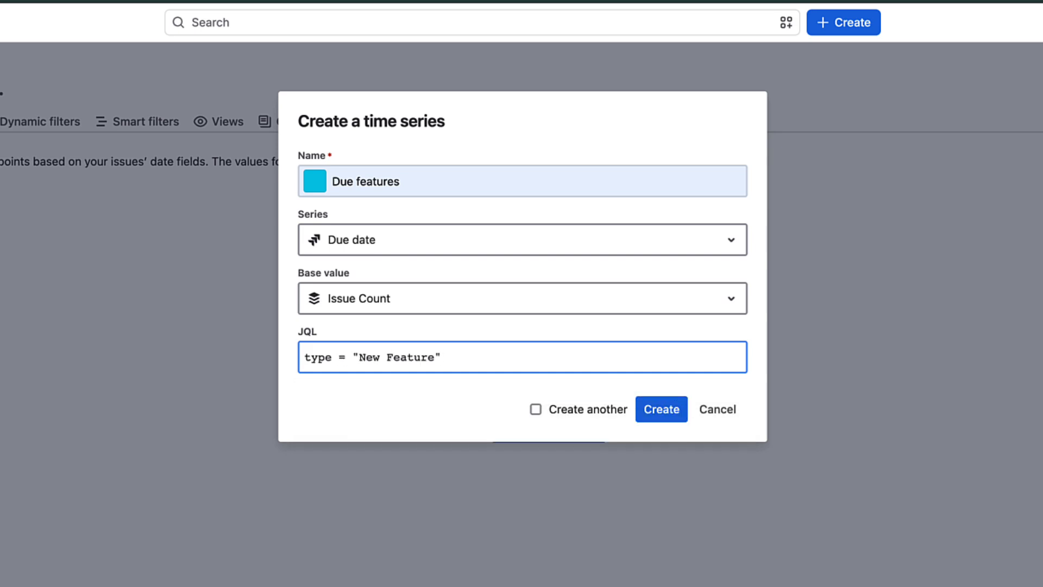
left_click(662, 409)
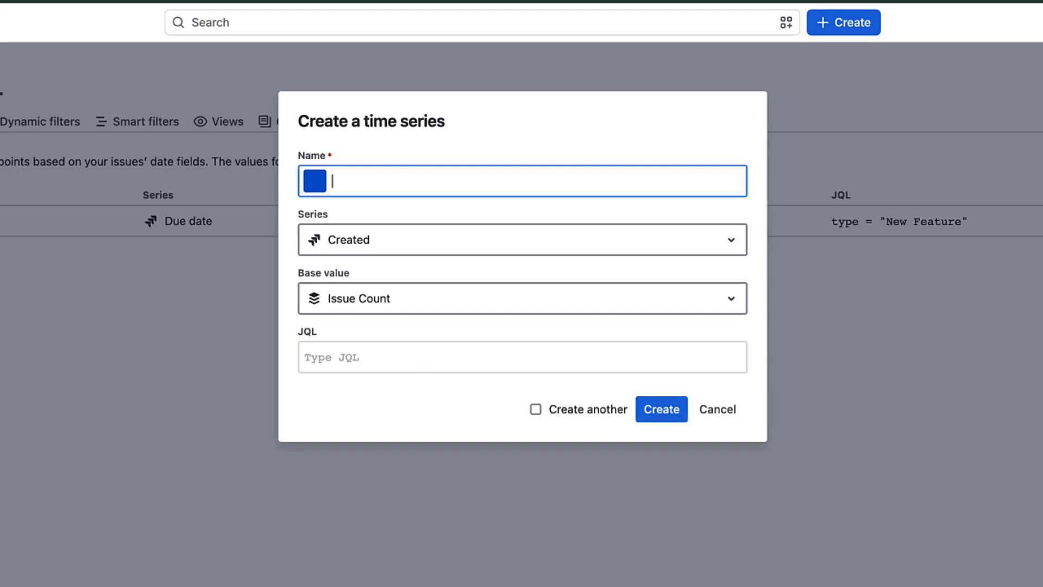
Create a green 'Resolved features' time series on Resolved dates with type = "New Feature".
type("Resolved features")
left_click(315, 181)
left_click(409, 220)
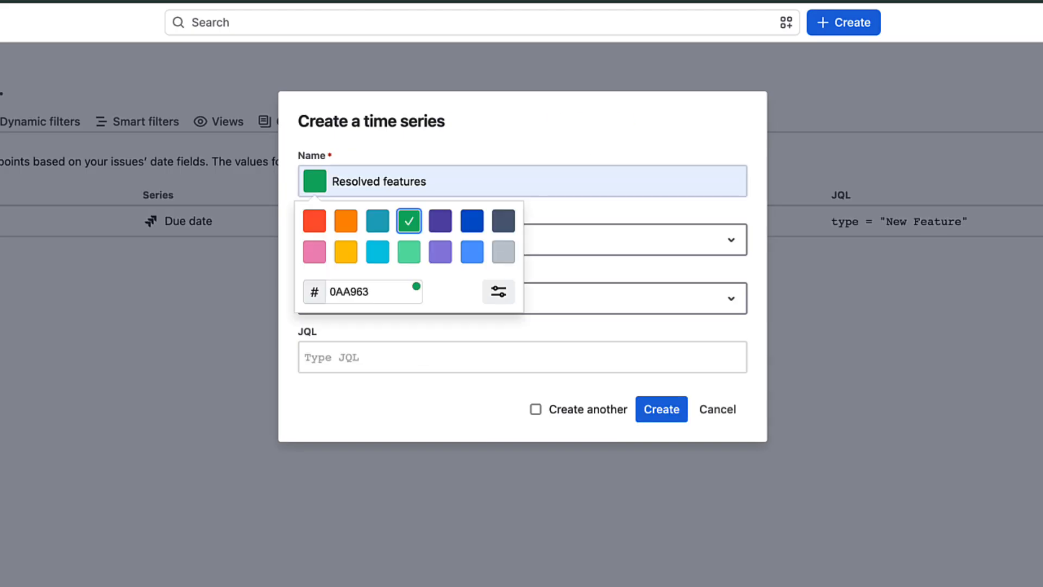
left_click(522, 240)
left_click(352, 375)
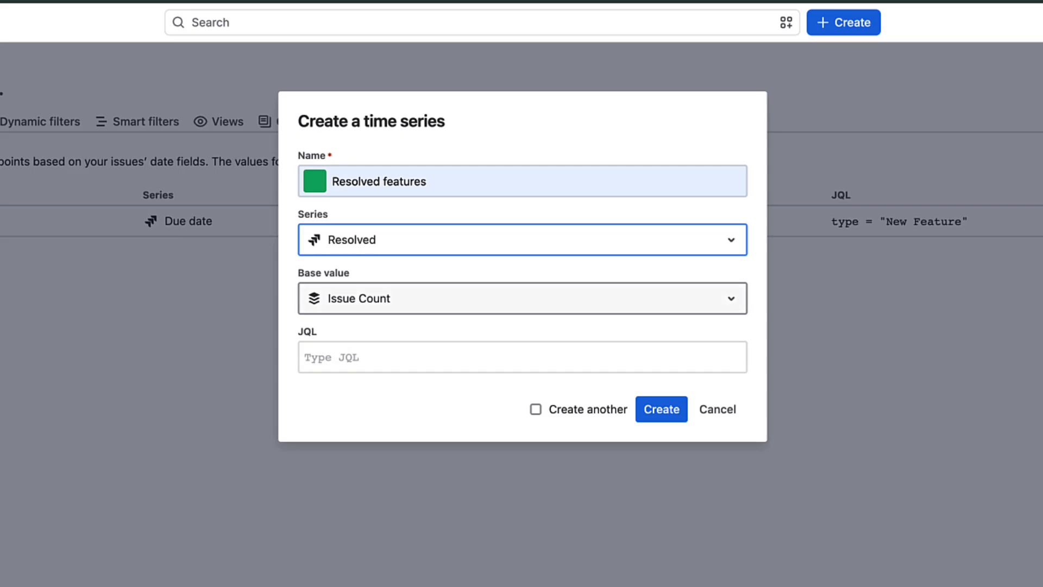
left_click(522, 357)
type("type = \"New Feature\"")
left_click(661, 408)
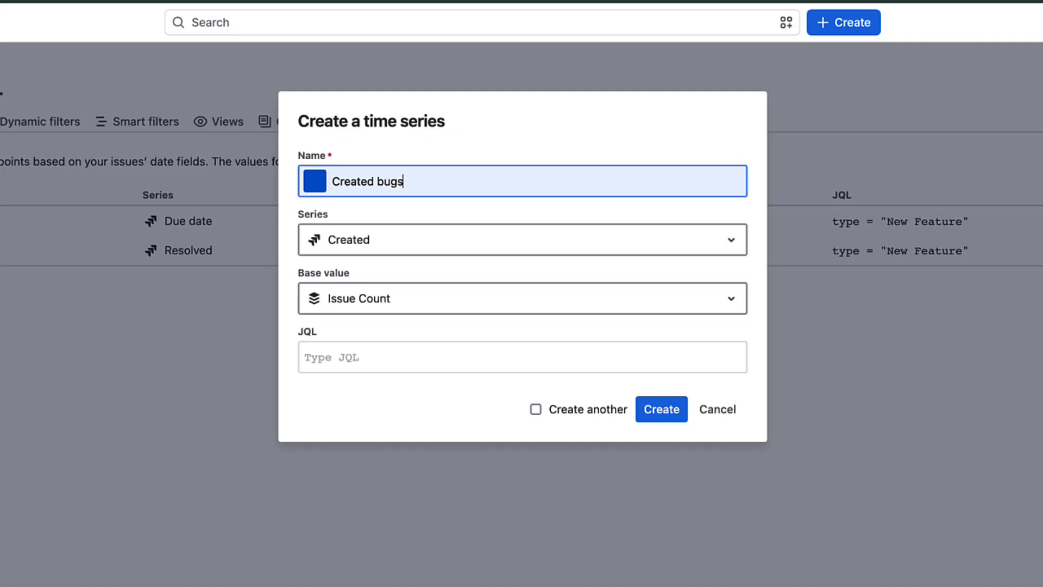
Set up a red 'Created bugs' time series filtered by type = Bug.
left_click(315, 181)
left_click(315, 221)
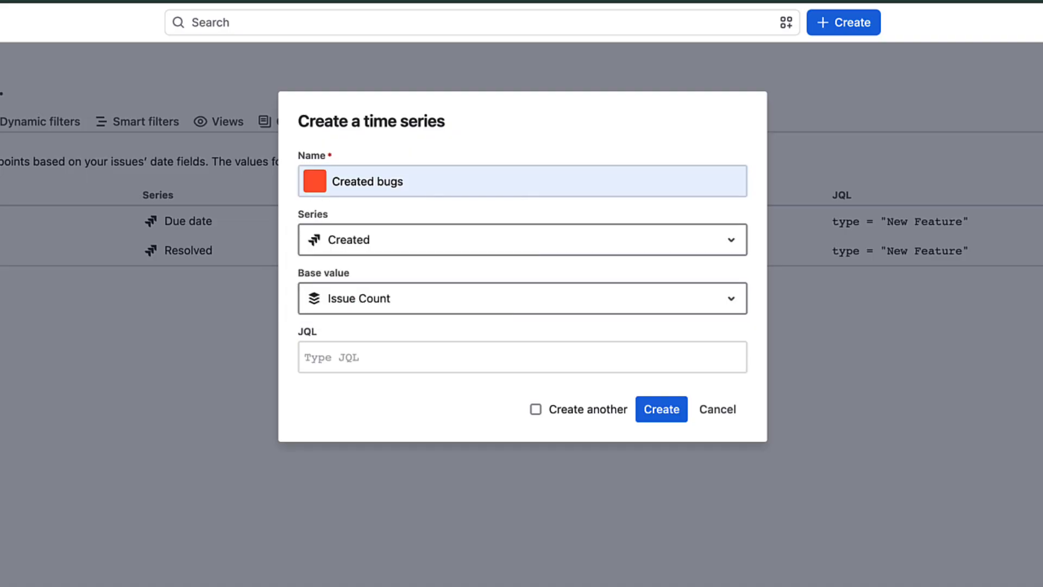
left_click(522, 357)
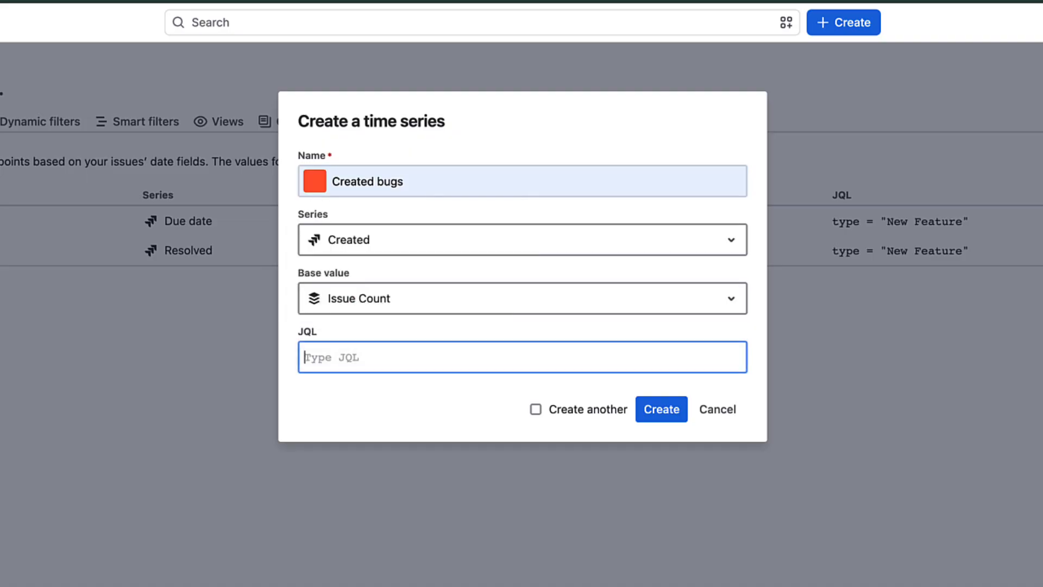
type("type = b")
key("Return")
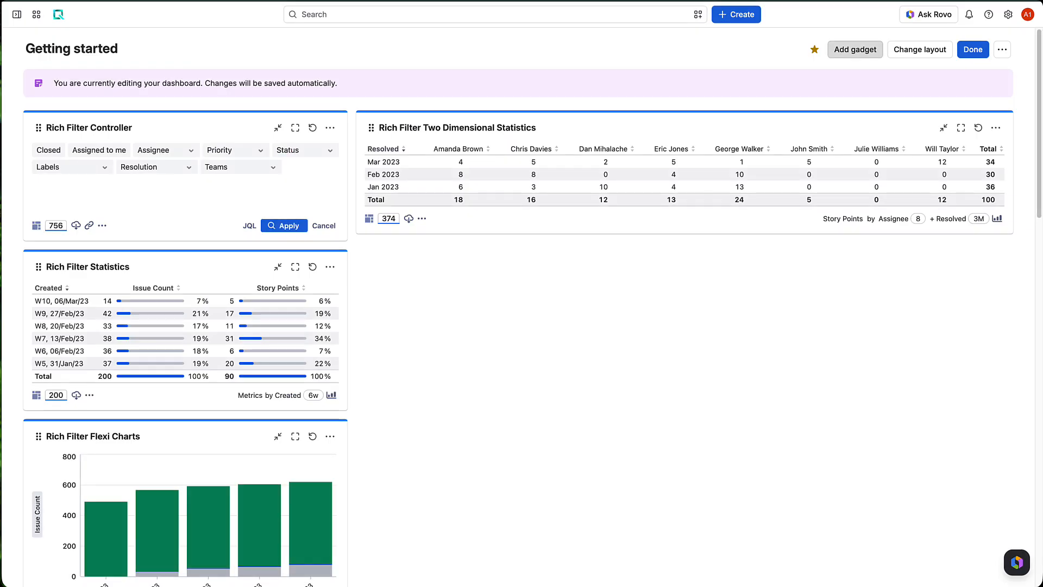
Add a Rich Filter Time Series Chart gadget based on Getting started.
left_click(856, 49)
type("time ser")
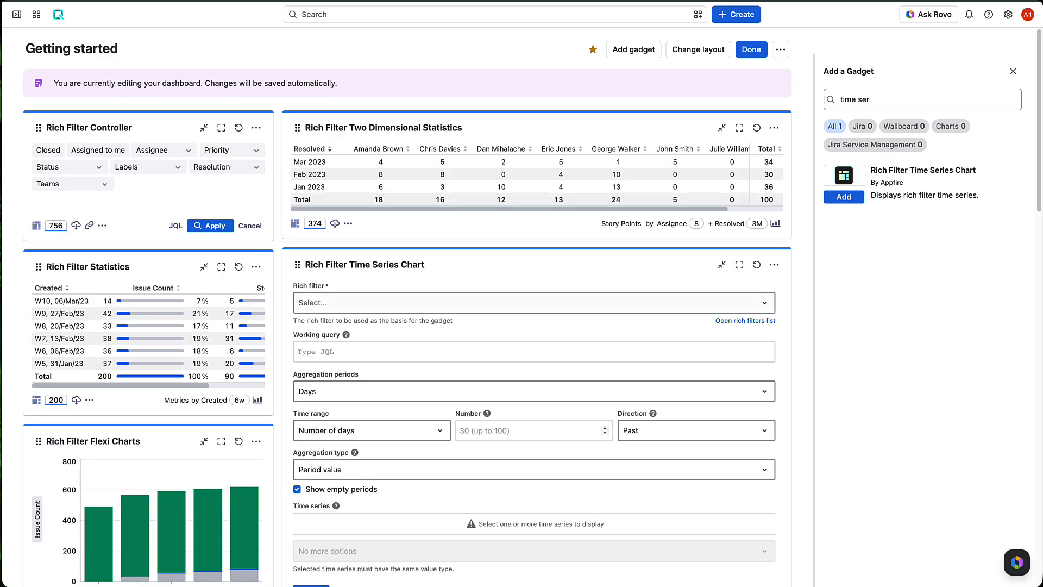
left_click(534, 299)
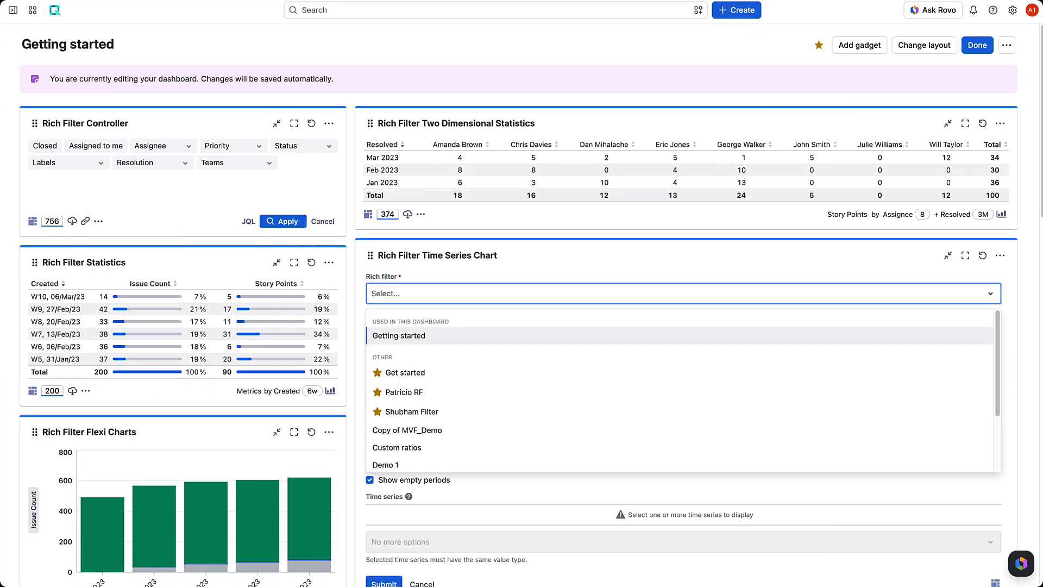
left_click(399, 335)
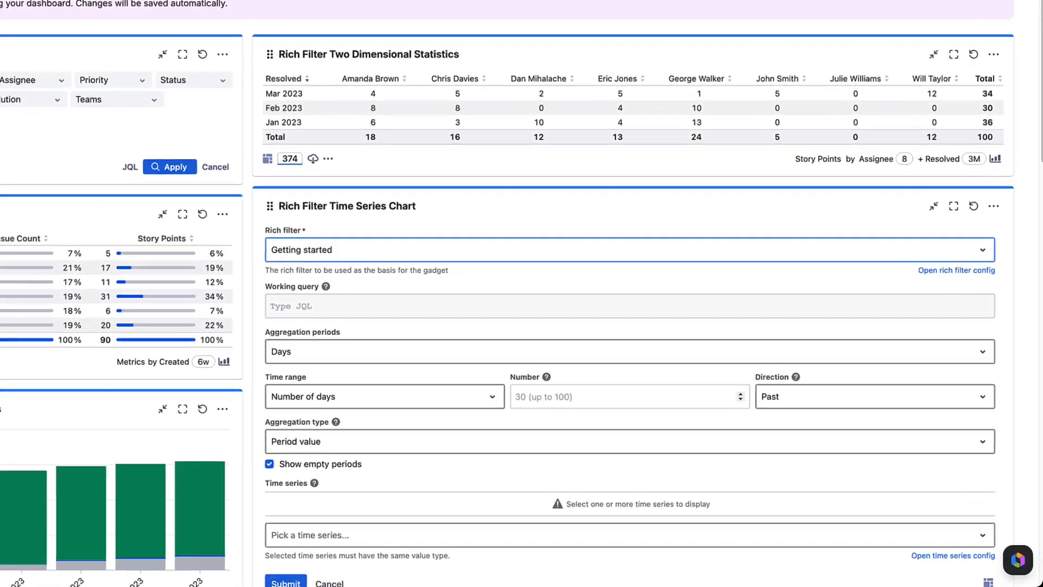
Aggregate the chart by Weeks over 12 weeks as a Cumulative trend.
left_click(683, 382)
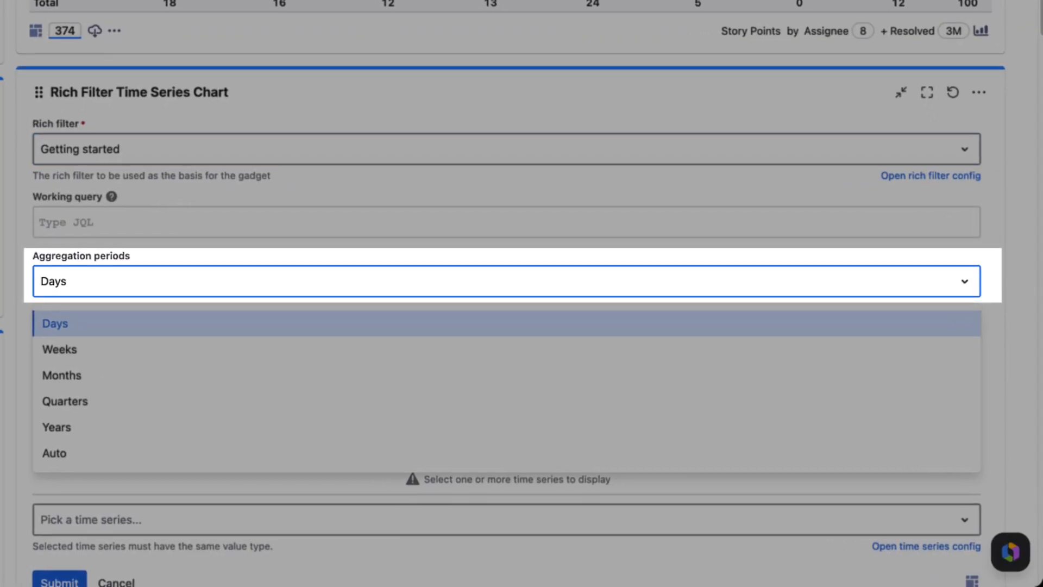
left_click(548, 368)
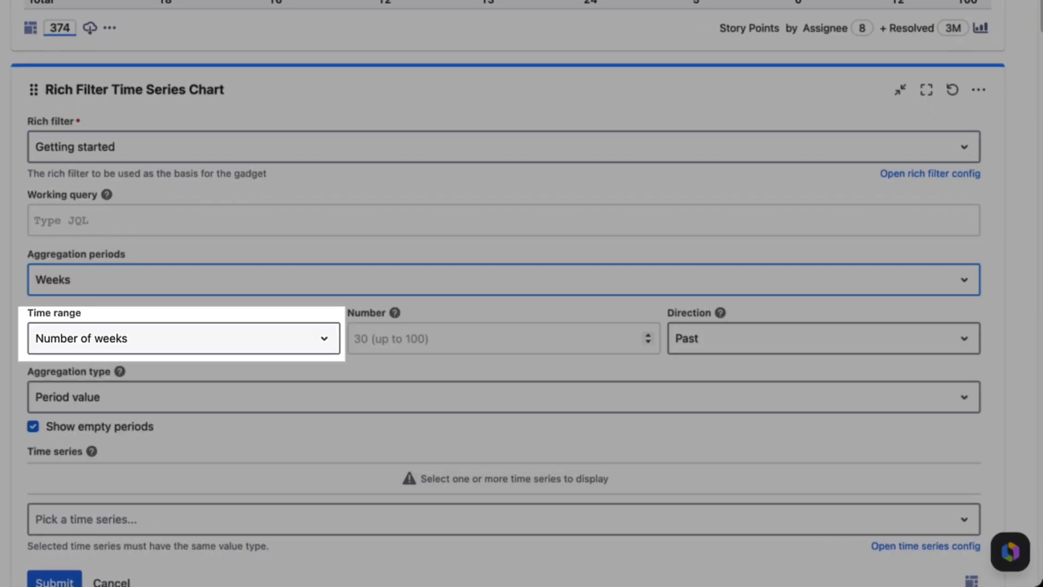
left_click(503, 339)
type("12")
left_click(503, 397)
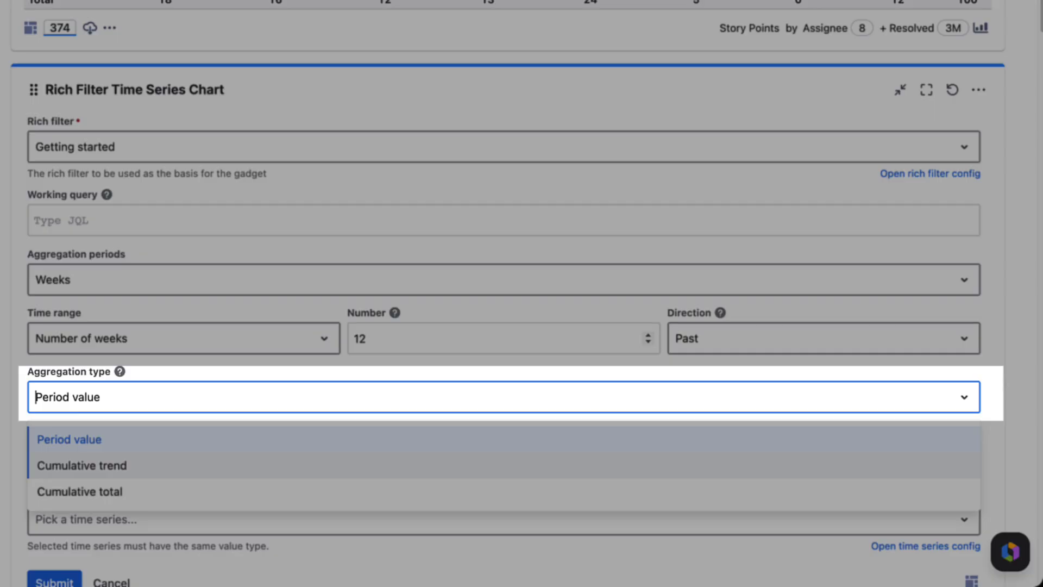
left_click(504, 465)
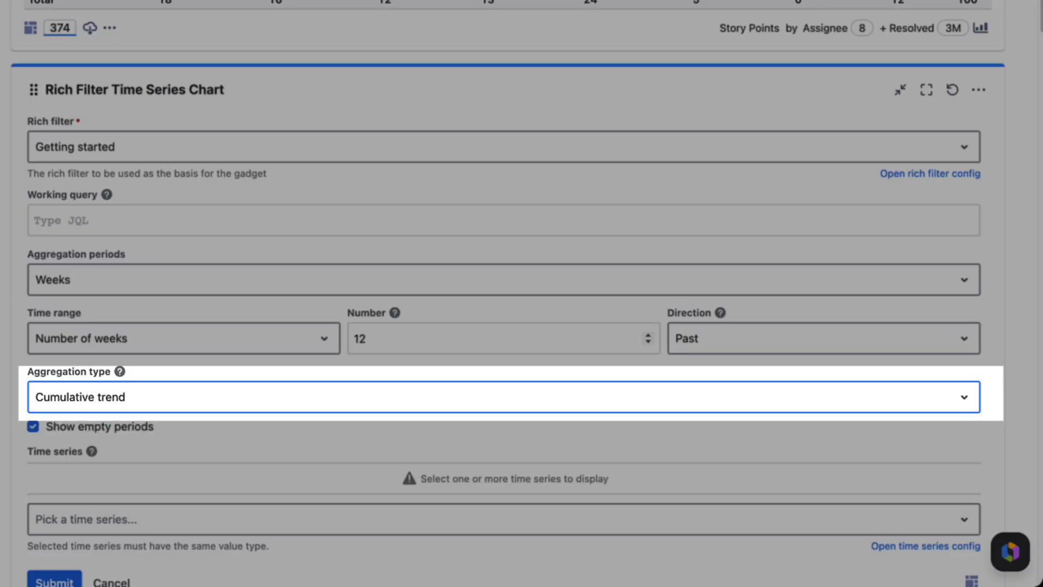
scroll(504, 516, "down", 1)
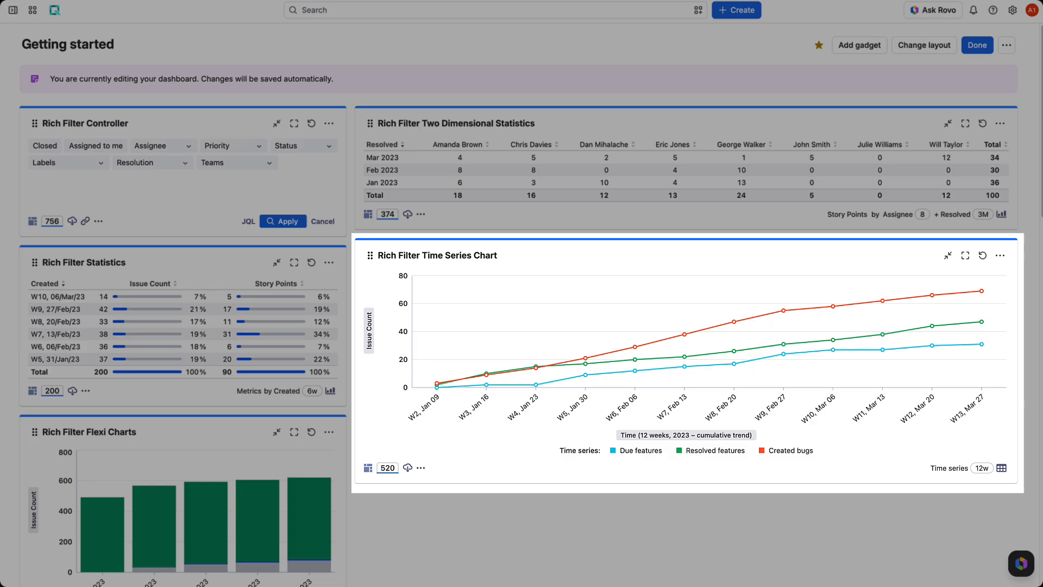
Open the Time Series Chart gadget's options menu.
mouse_move(586, 361)
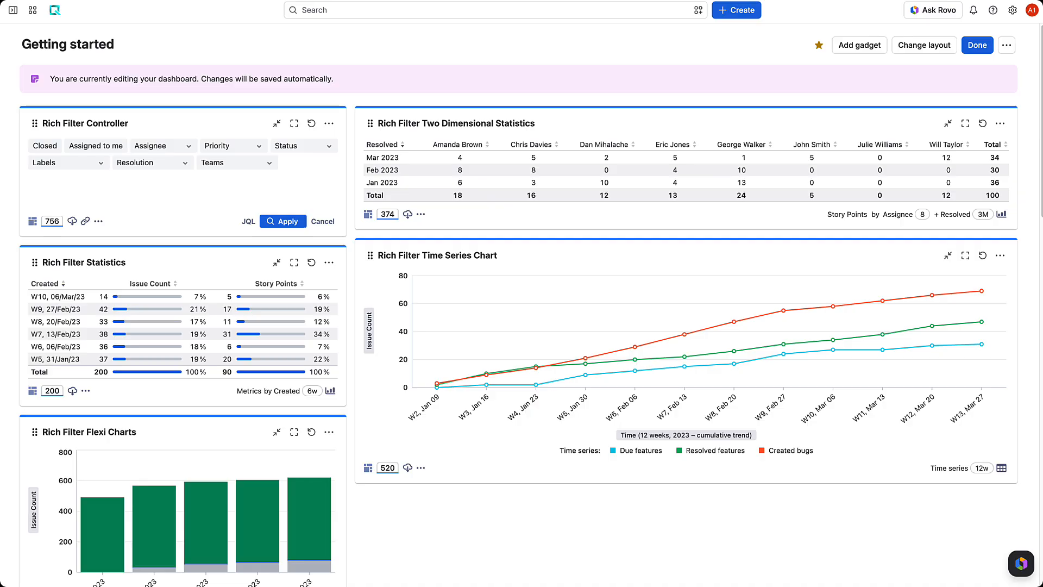
left_click(421, 468)
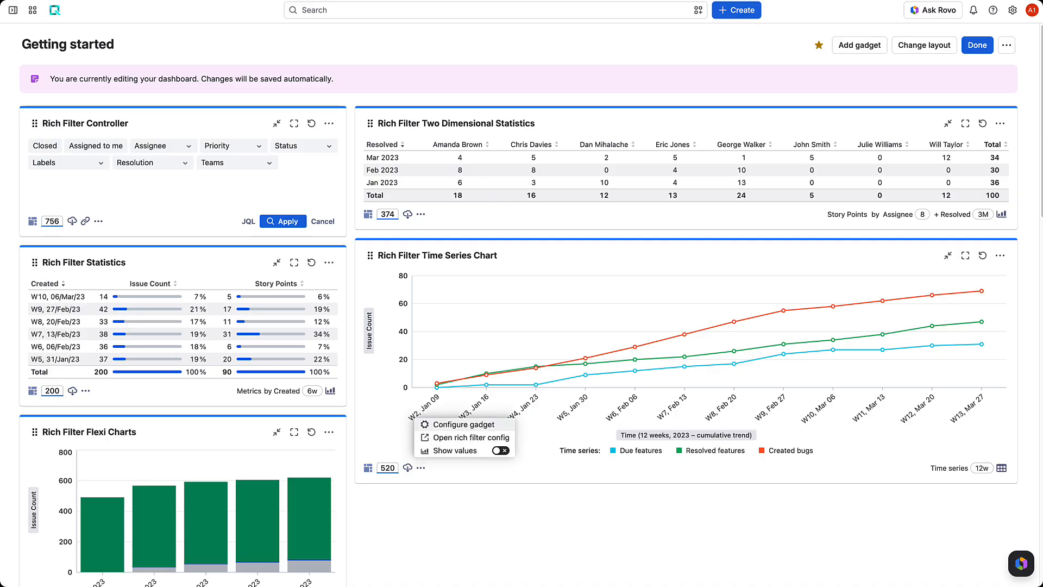
Define a green 'Resolution time' custom value on issue age / resolution time with resolution IS NOT EMPTY.
left_click(471, 438)
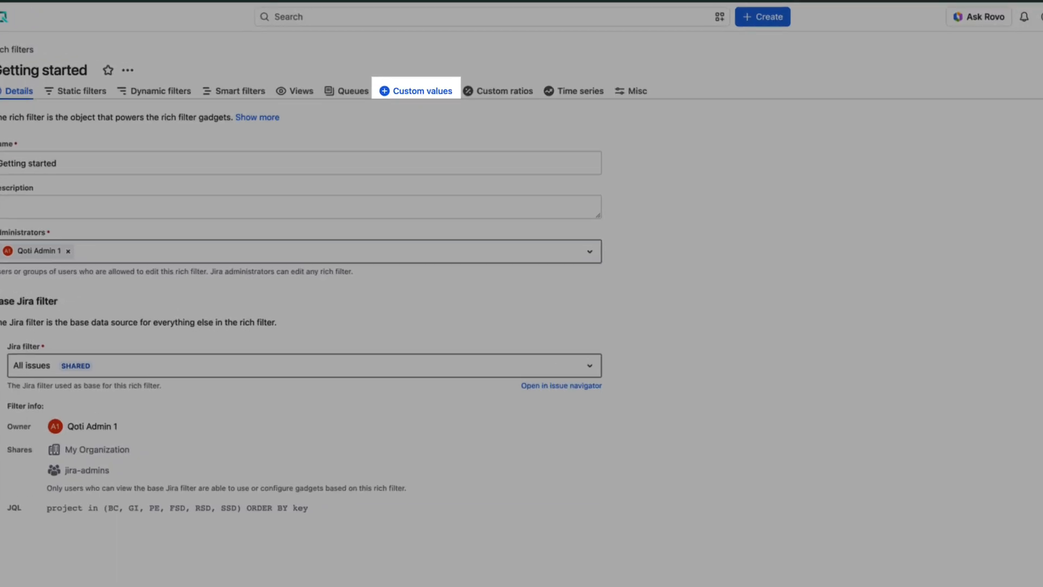
left_click(427, 81)
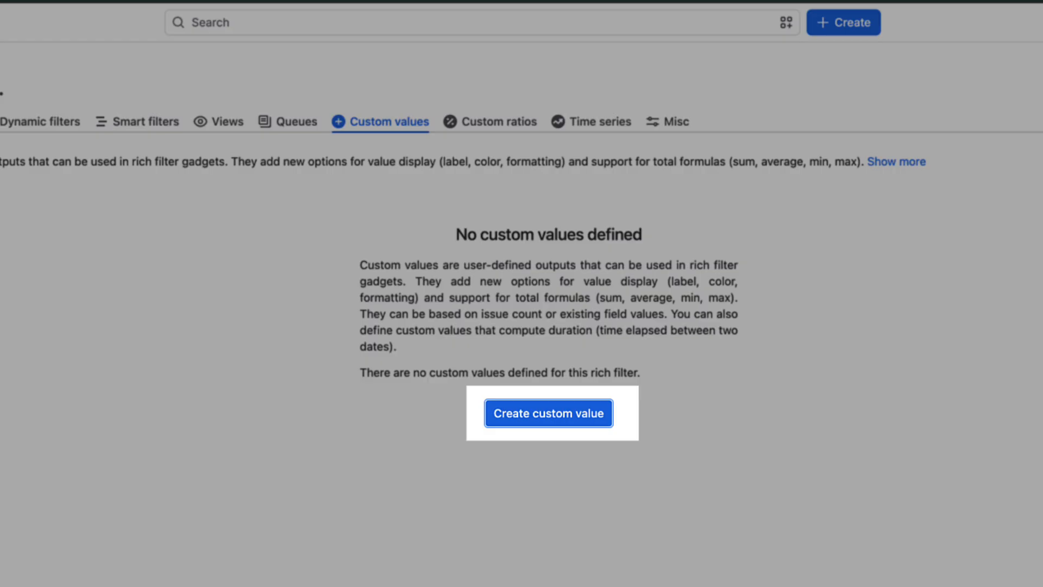
left_click(549, 413)
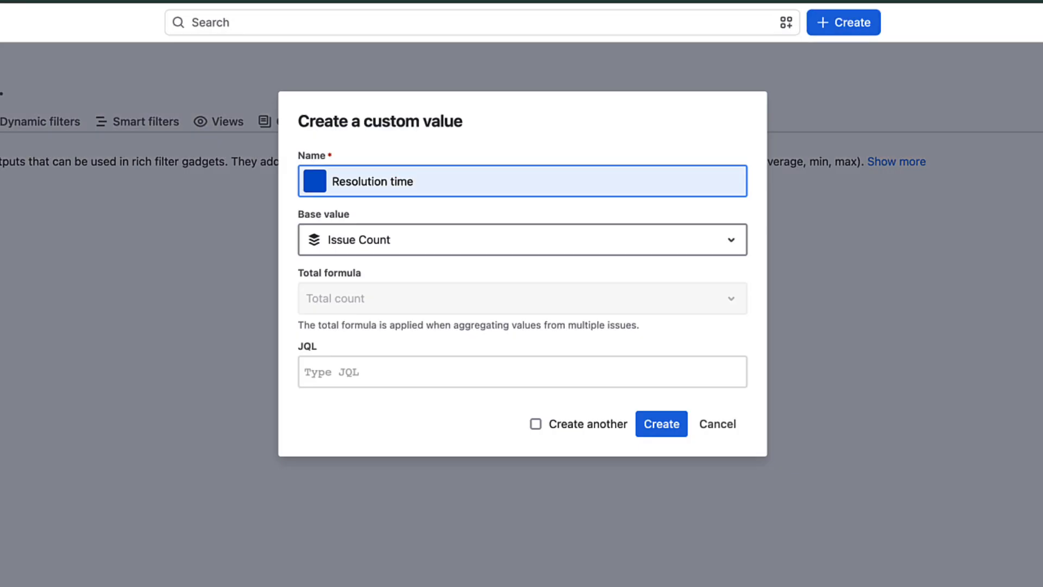
left_click(314, 181)
left_click(409, 220)
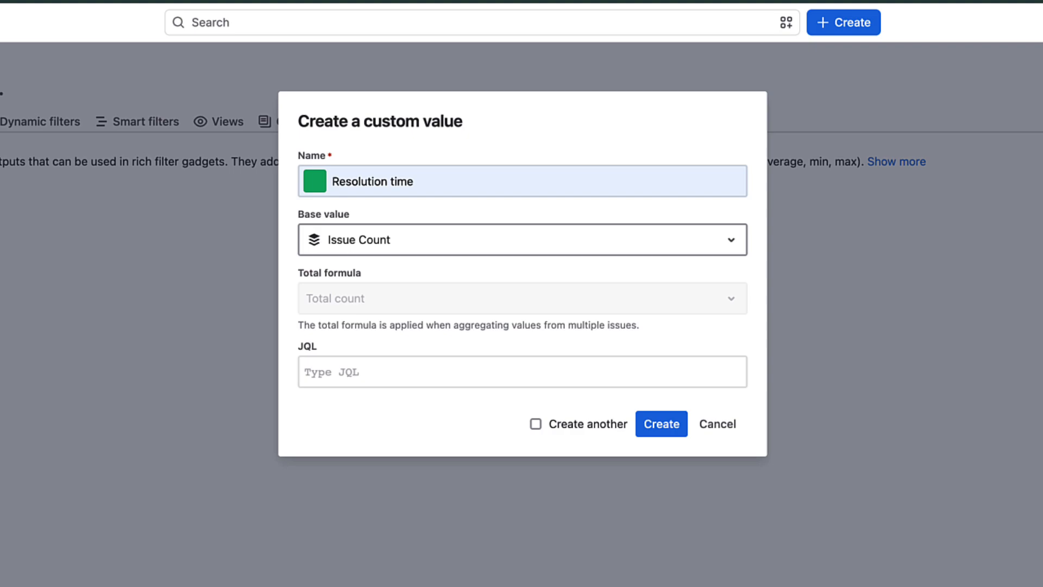
left_click(523, 239)
left_click(402, 310)
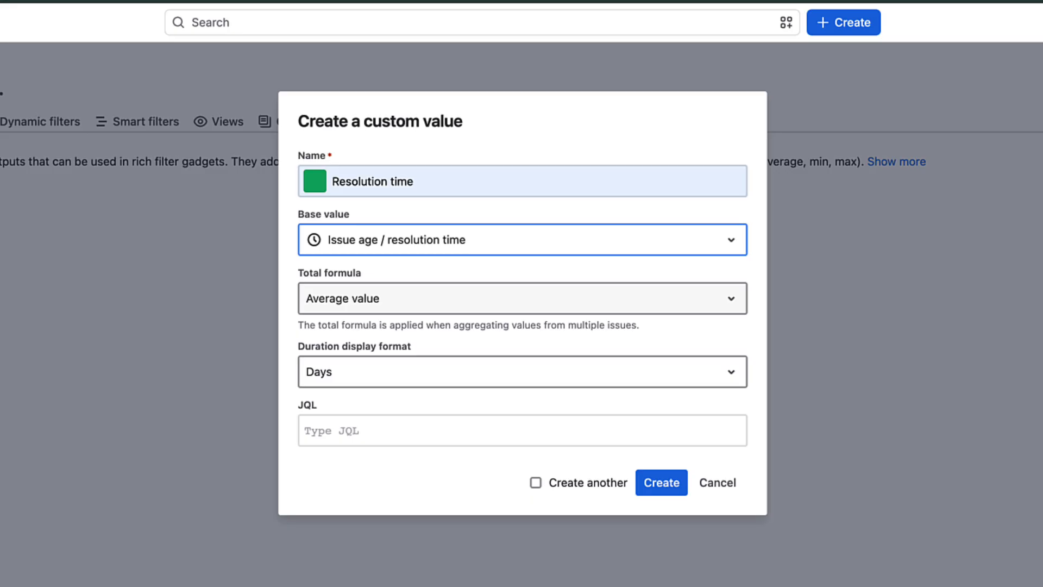
left_click(522, 430)
type("resolution")
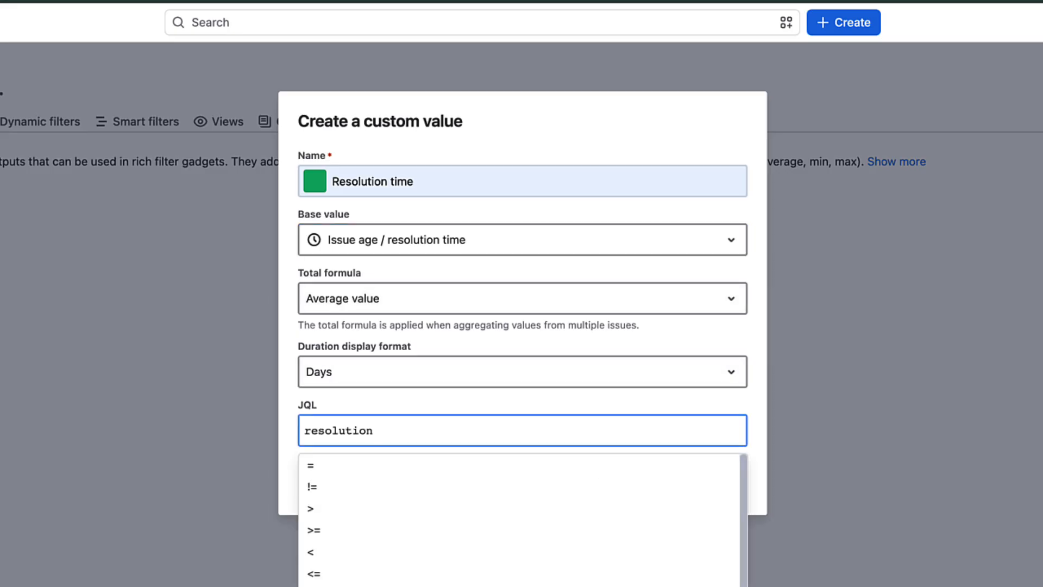
type("IS NOT EMPTY")
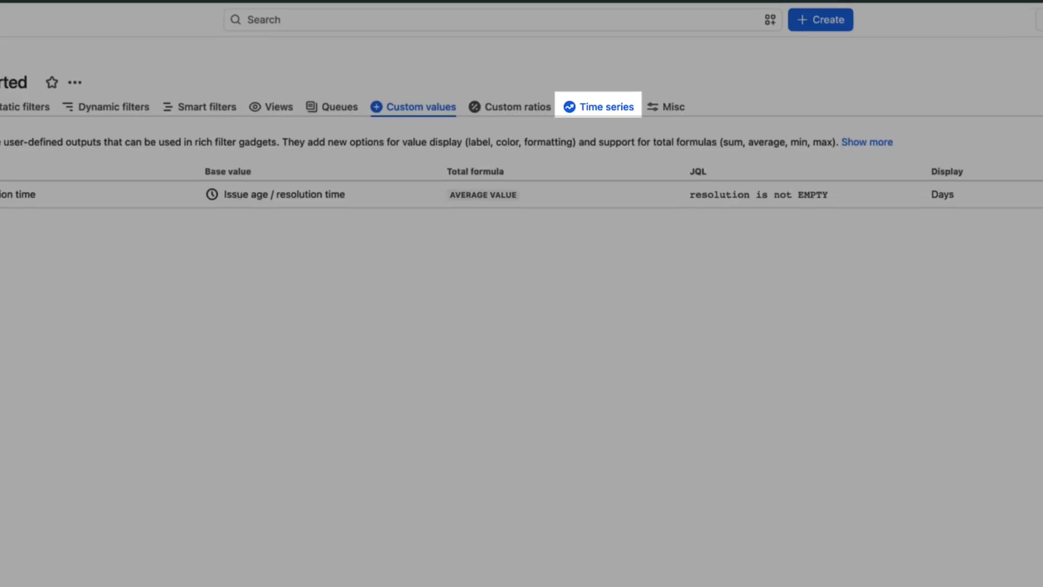
Add a 'Created' series and an 'Unresolved' series using created minus resolved issues.
left_click(568, 81)
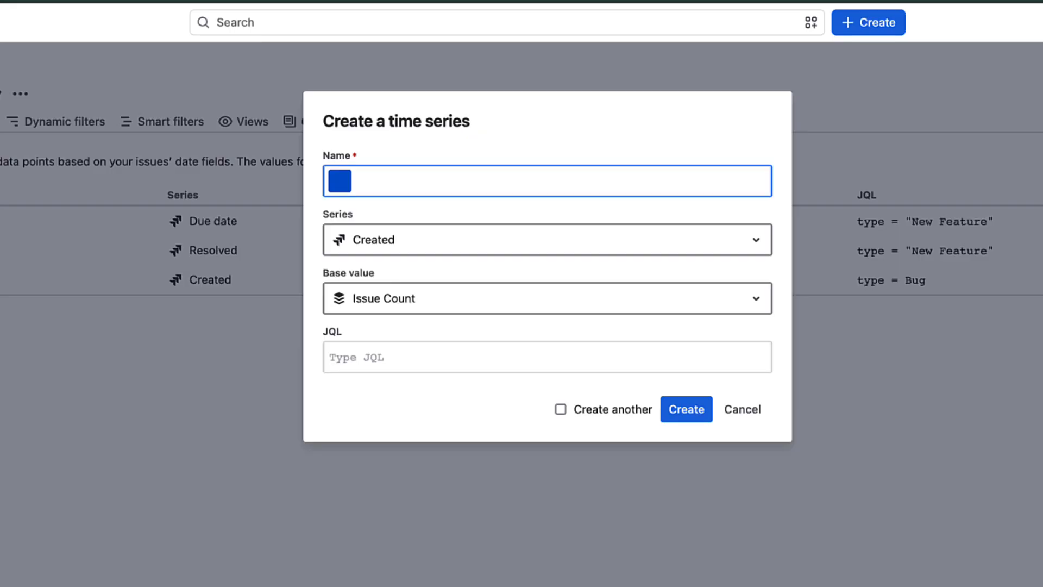
type("Created")
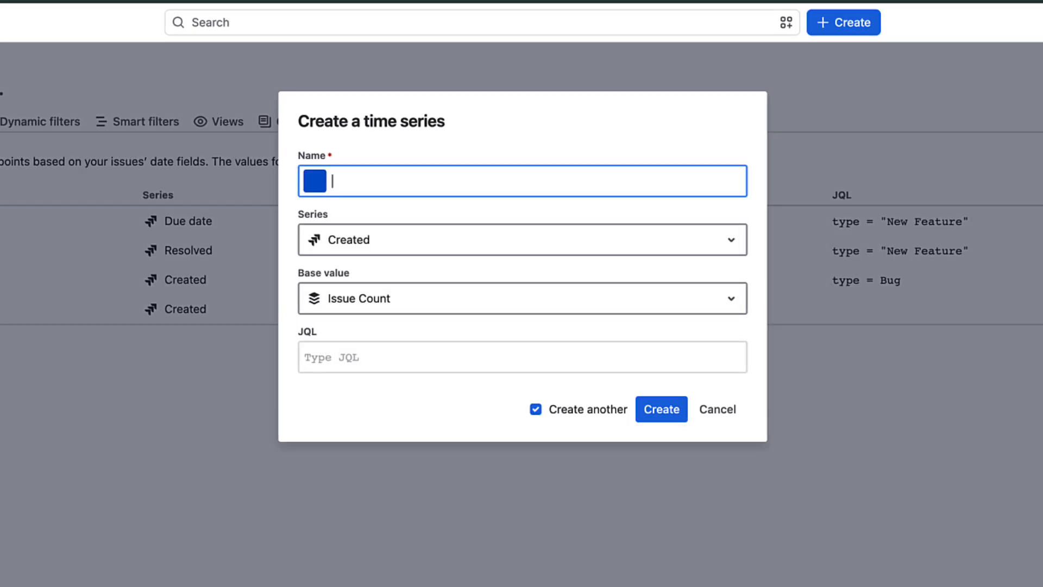
type("Unresolved")
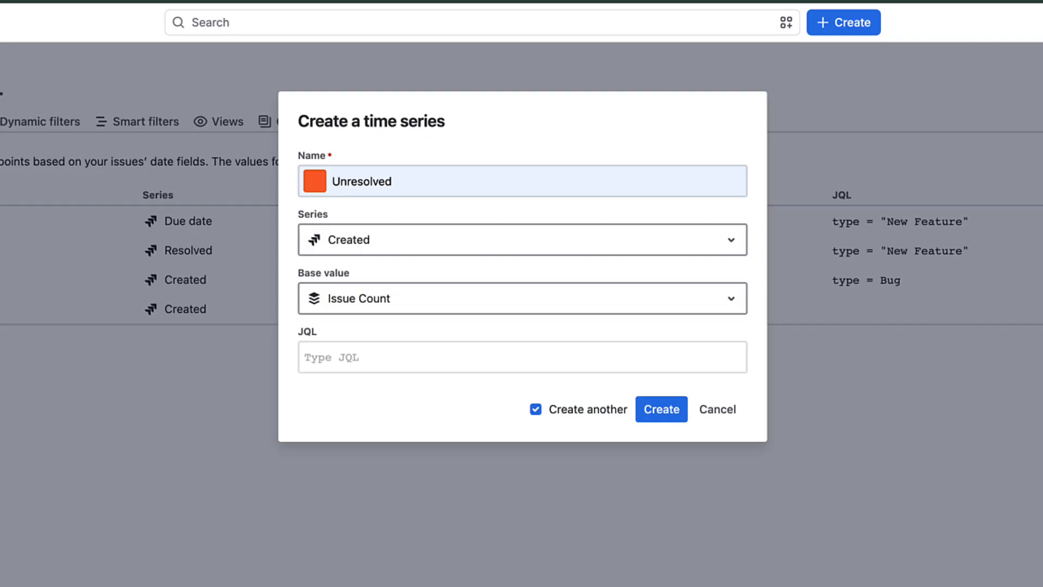
left_click(523, 240)
type("un")
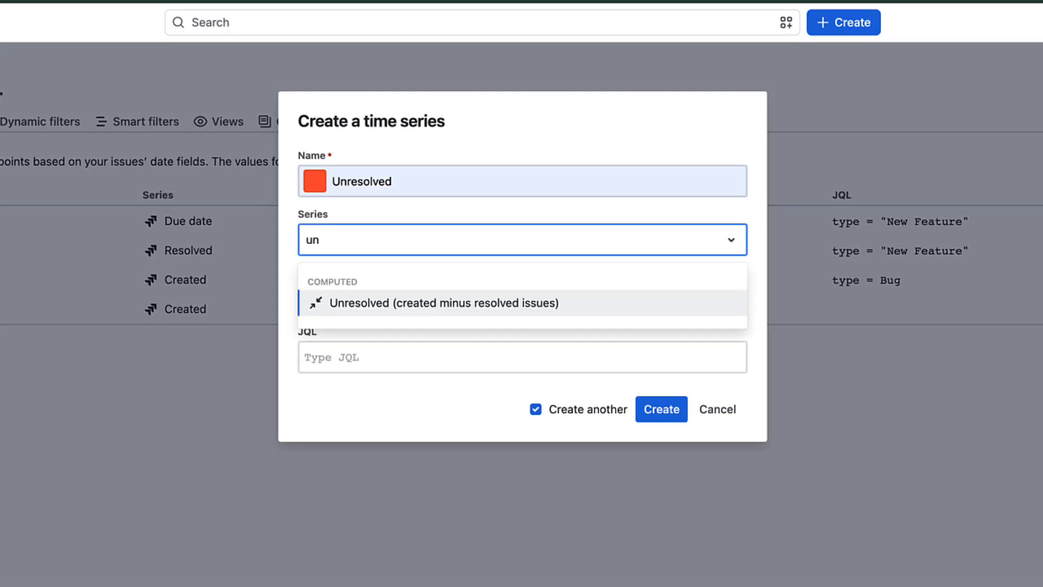
left_click(444, 302)
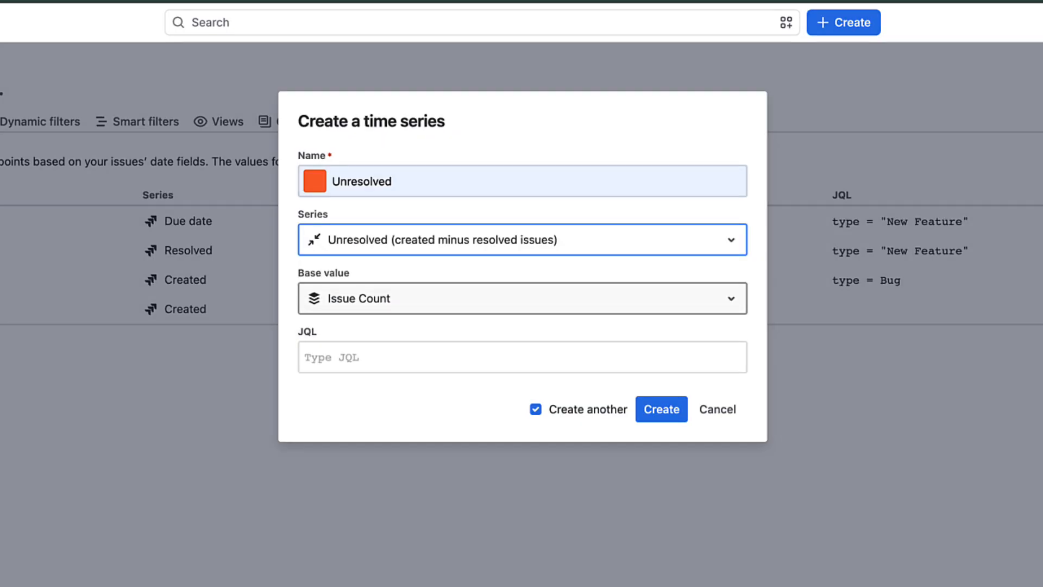
left_click(661, 409)
Add a red 'Unresolved SP' series on Unresolved, then submit the Res time (avg) series.
type("Unresolved SP")
left_click(315, 181)
left_click(315, 220)
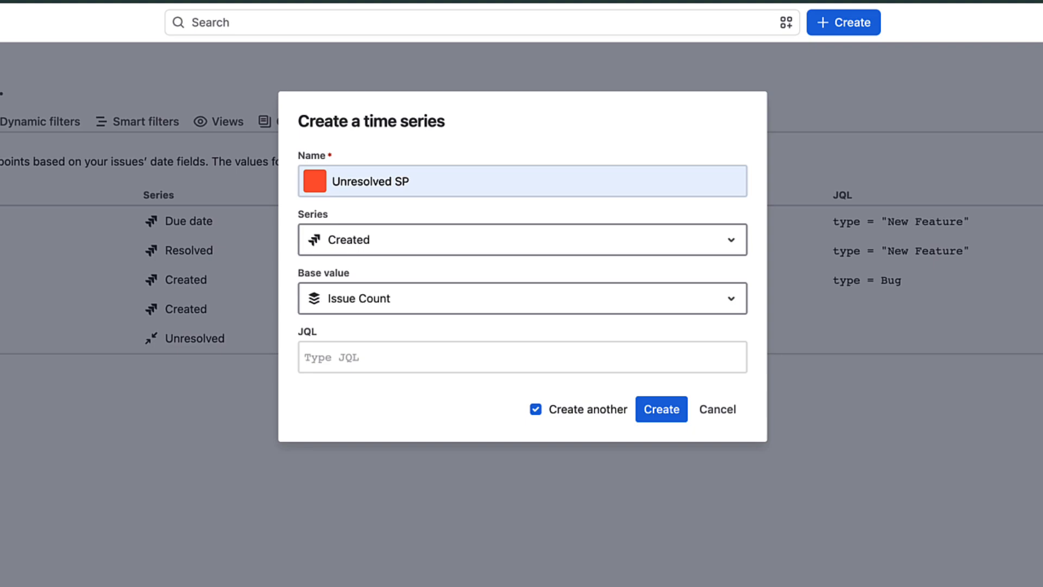
left_click(523, 239)
type("un")
key("Return")
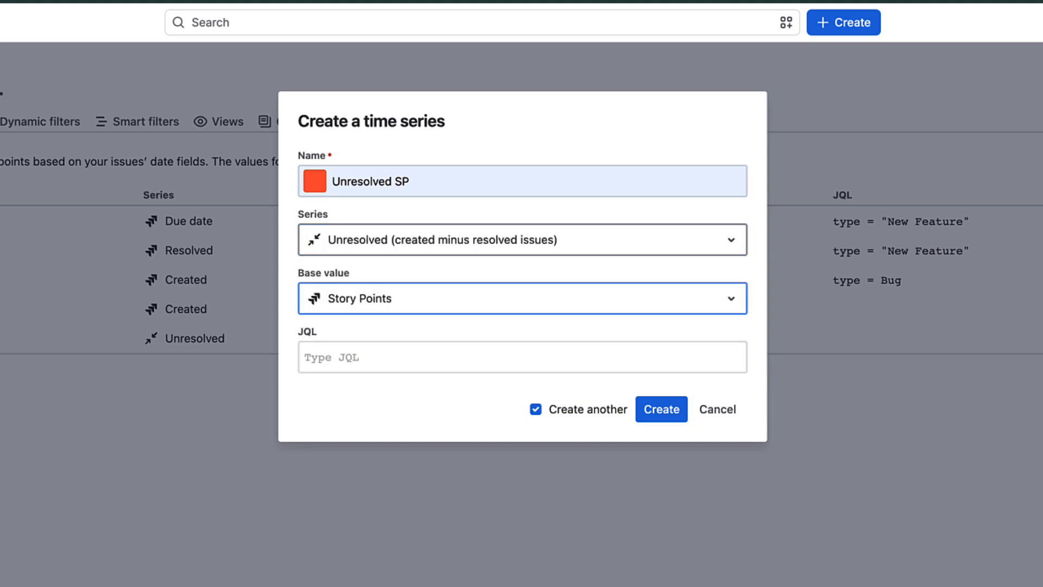
left_click(662, 409)
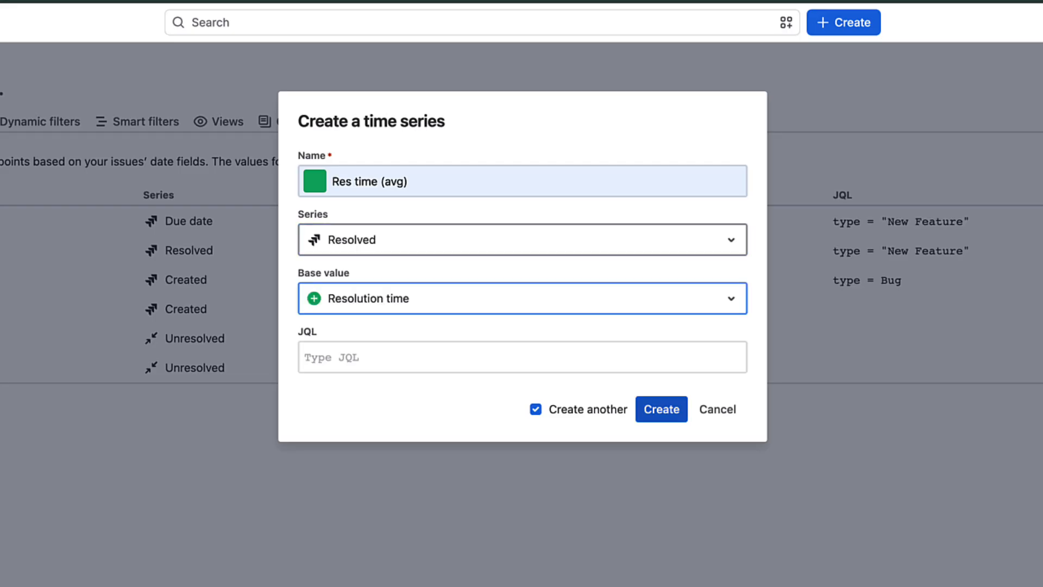
key("Return")
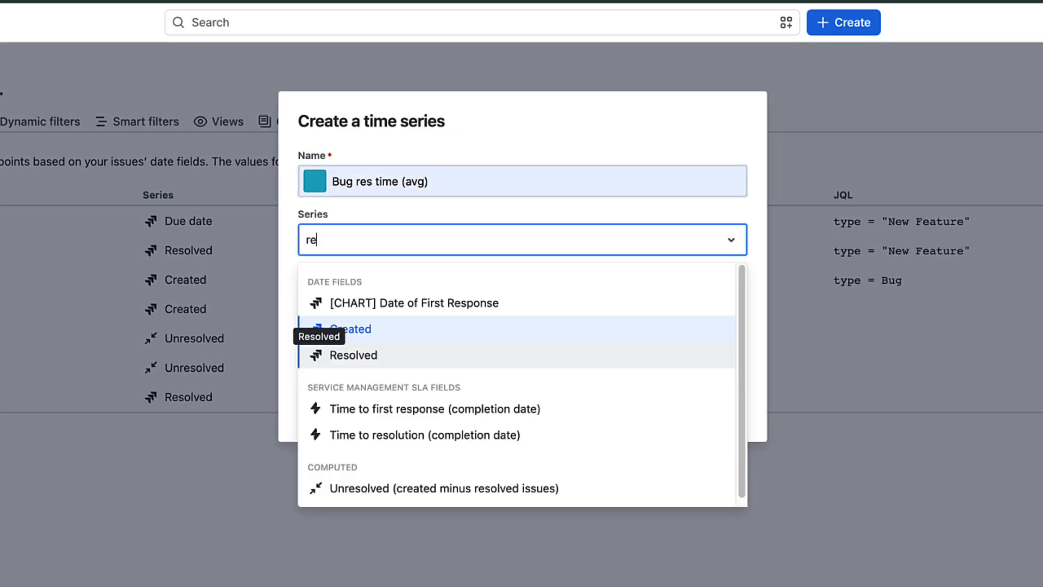
Define the Bug res time (avg) series on Resolved dates with Resolution time, limited to type = Bug.
left_click(319, 355)
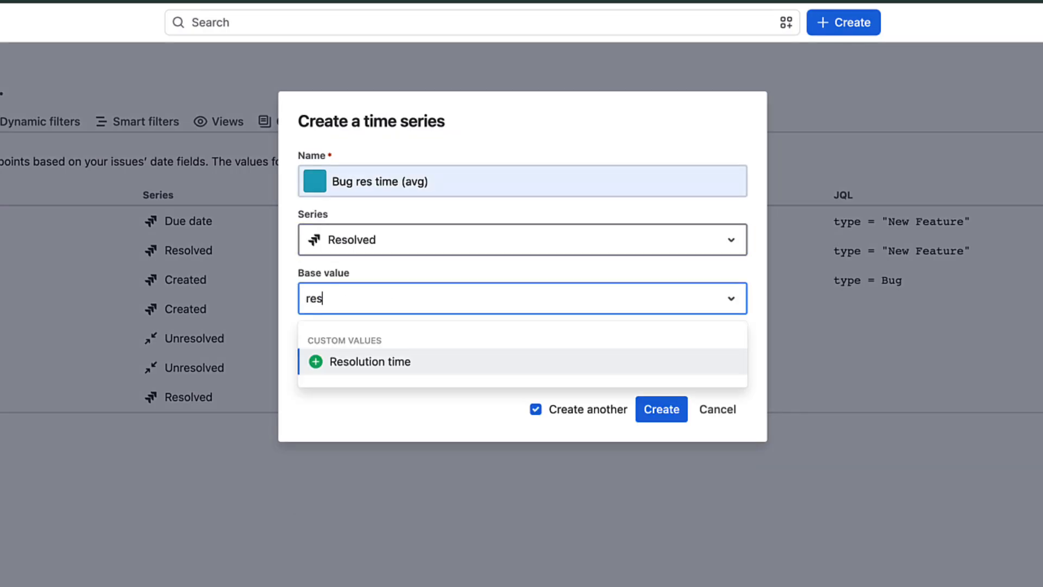
key("Return")
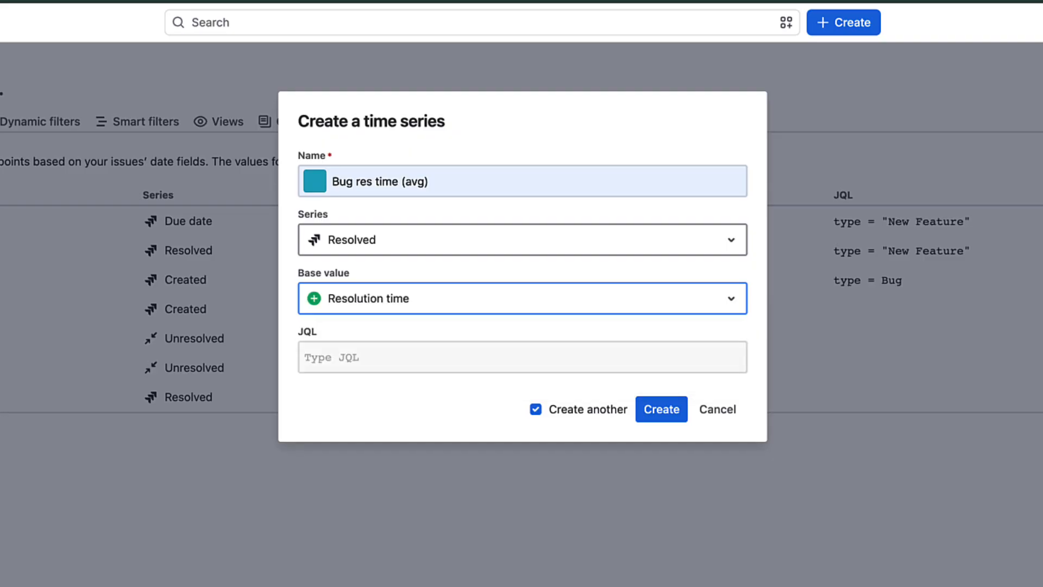
key("Tab")
type("type = ")
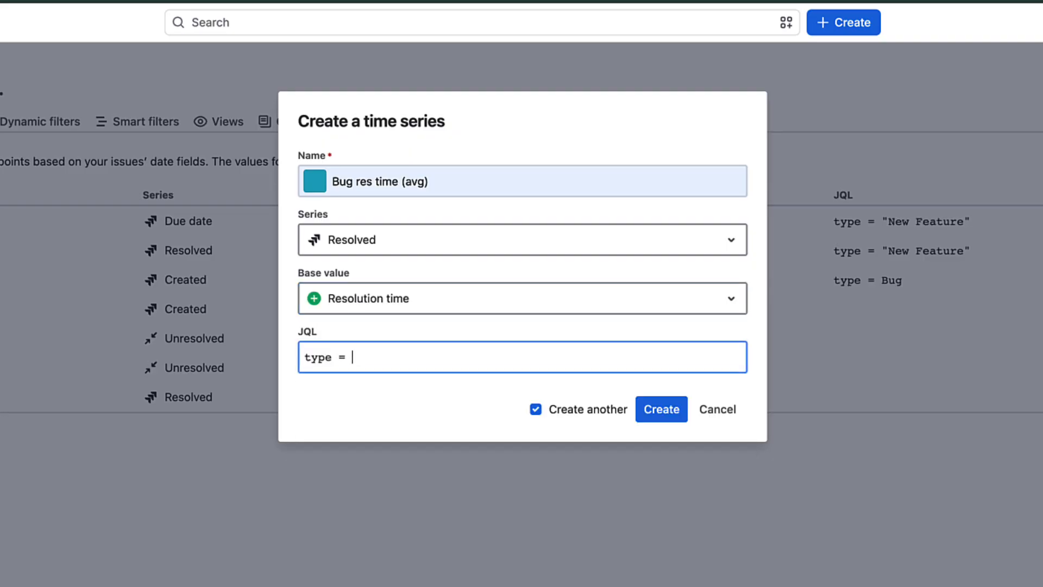
type("bu")
key("Return")
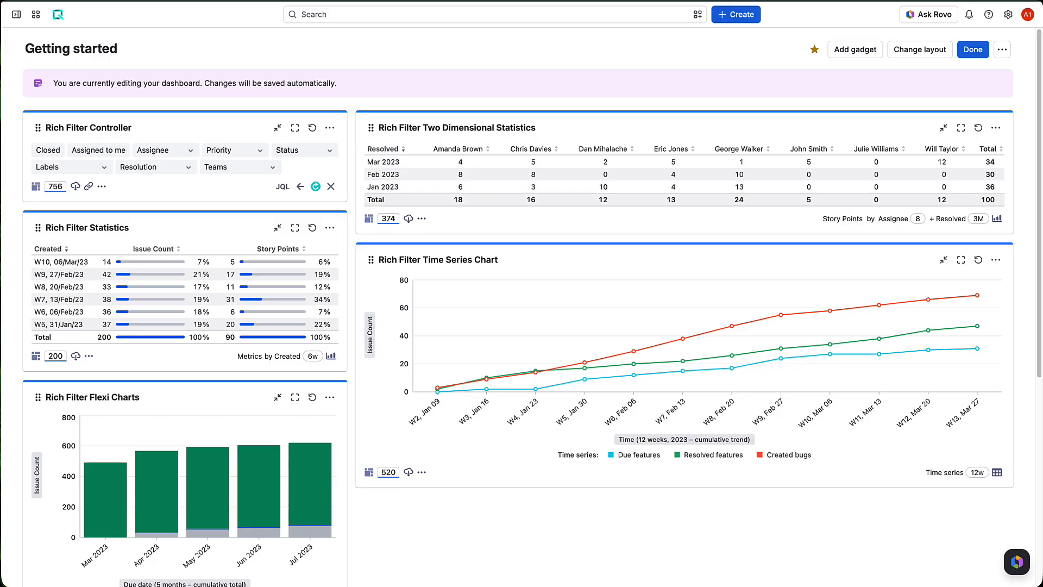
Add a Rich Filter Statistics gadget on the Getting started filter, broken down by time series.
left_click(856, 49)
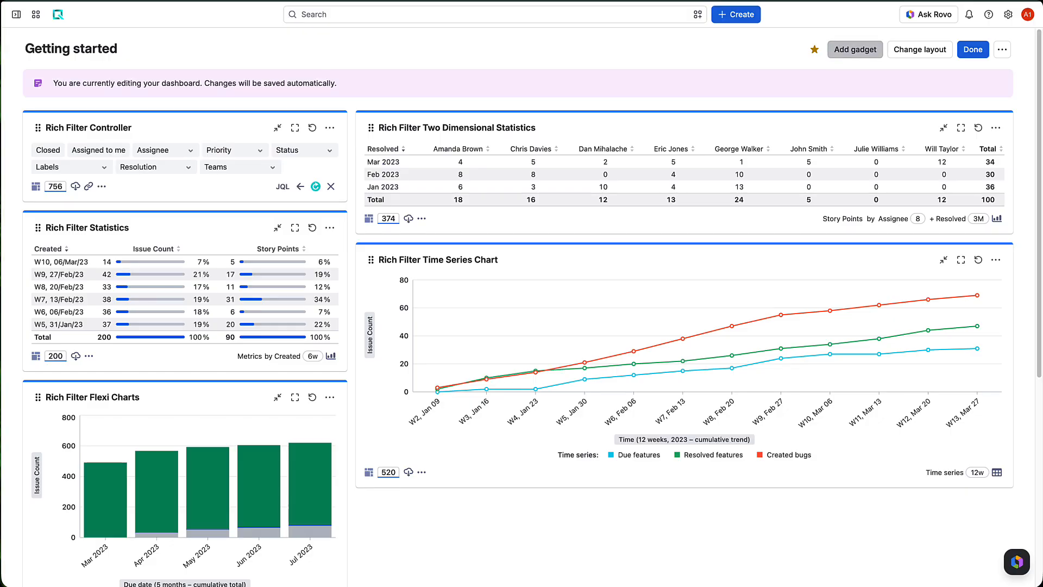
type("statisti")
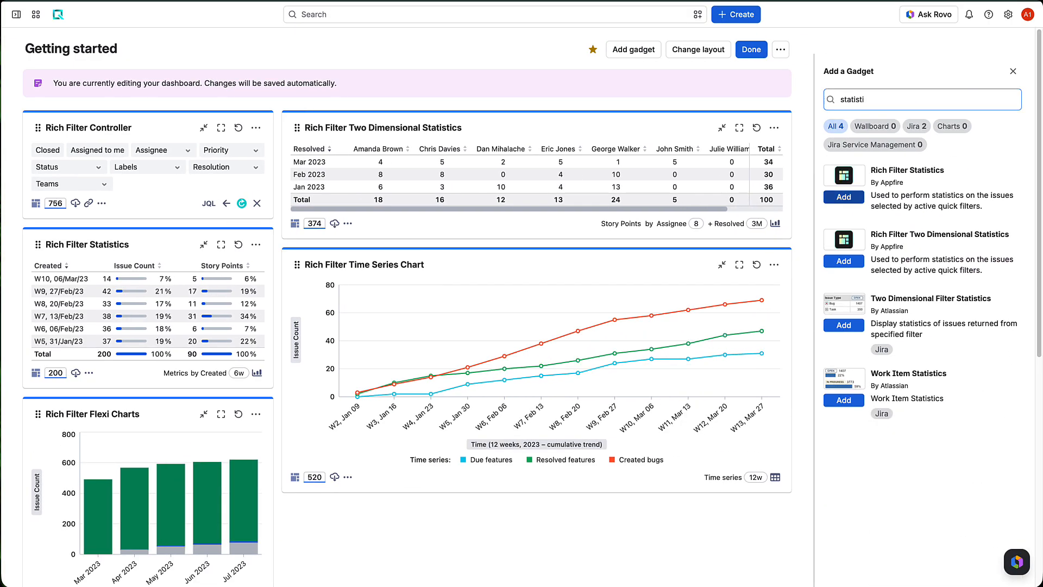
left_click(844, 196)
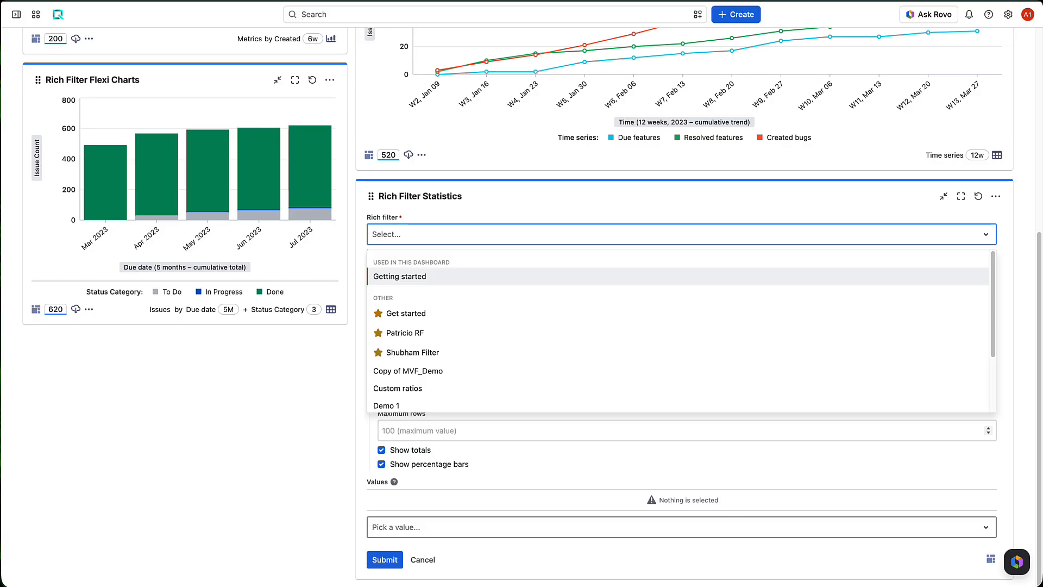
left_click(400, 277)
left_click(413, 338)
type("ti")
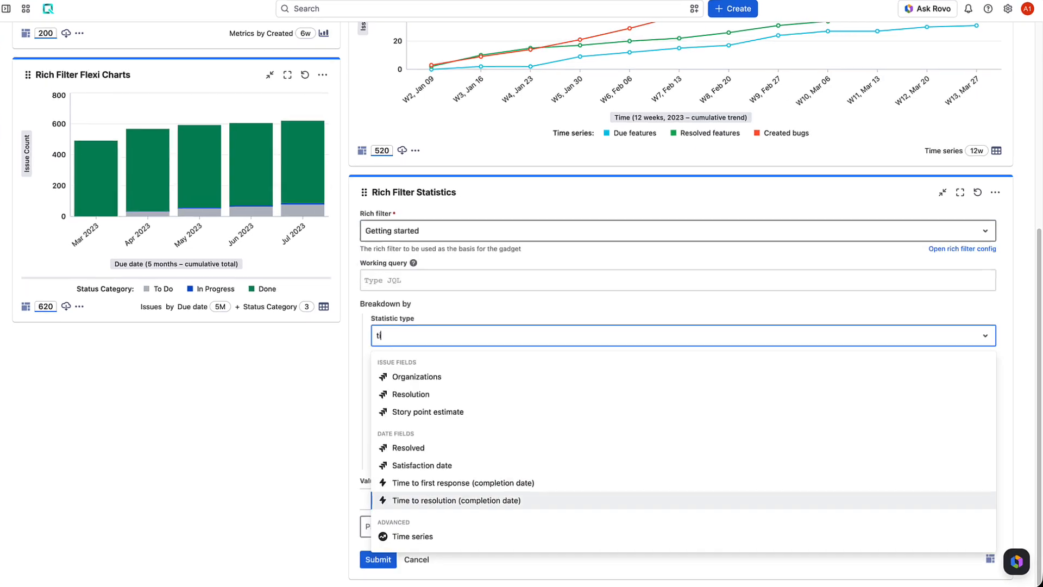
left_click(419, 535)
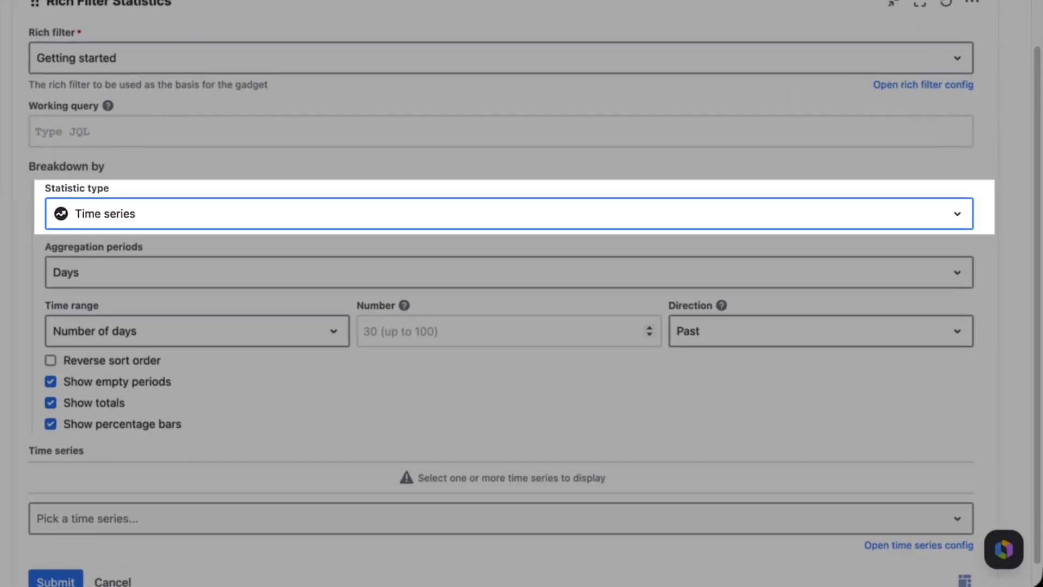
Group the statistics into 4 monthly periods in reverse sort order.
left_click(509, 272)
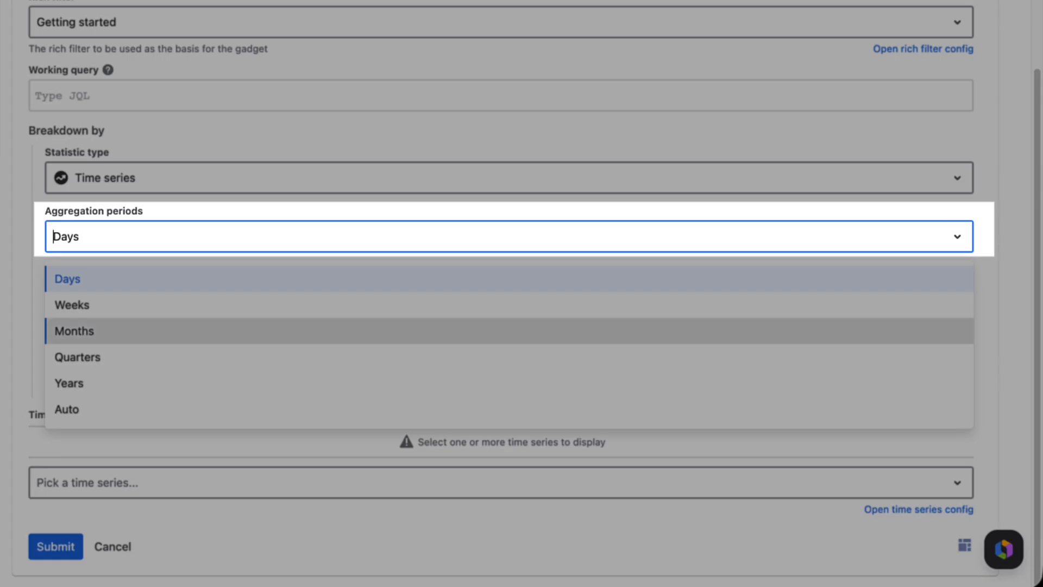
left_click(509, 331)
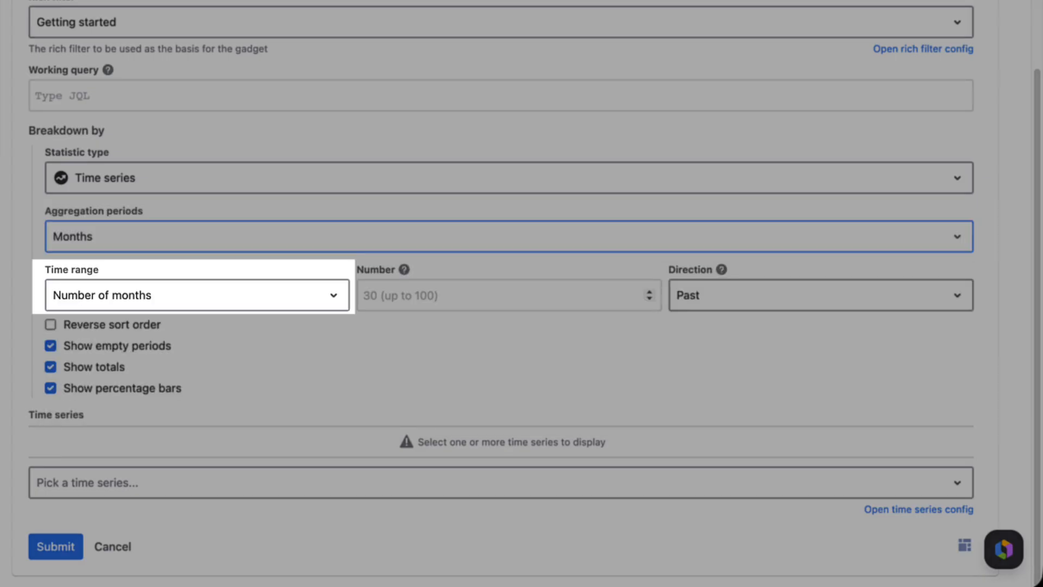
left_click(500, 295)
type("4")
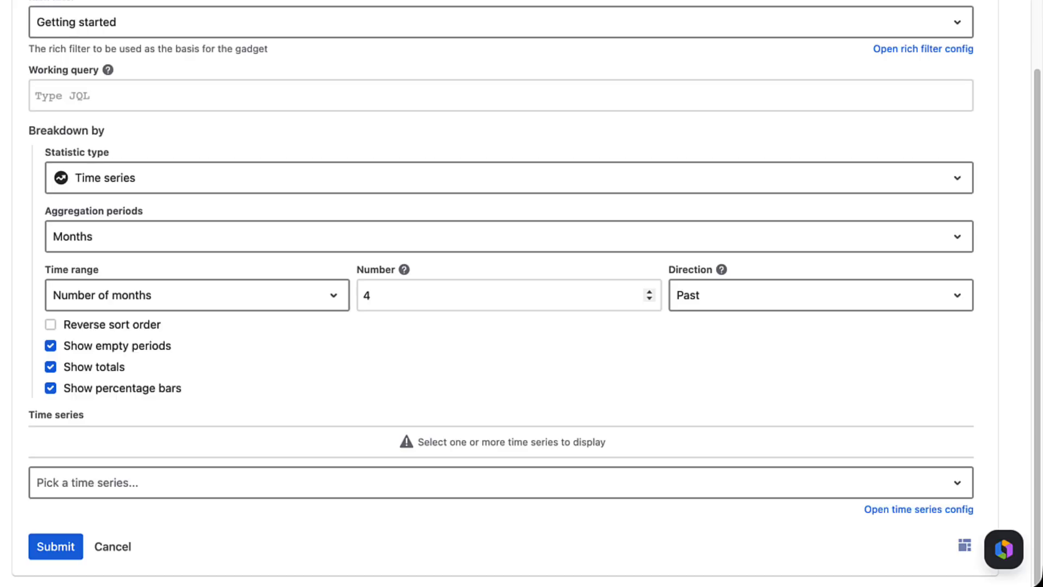
left_click(50, 324)
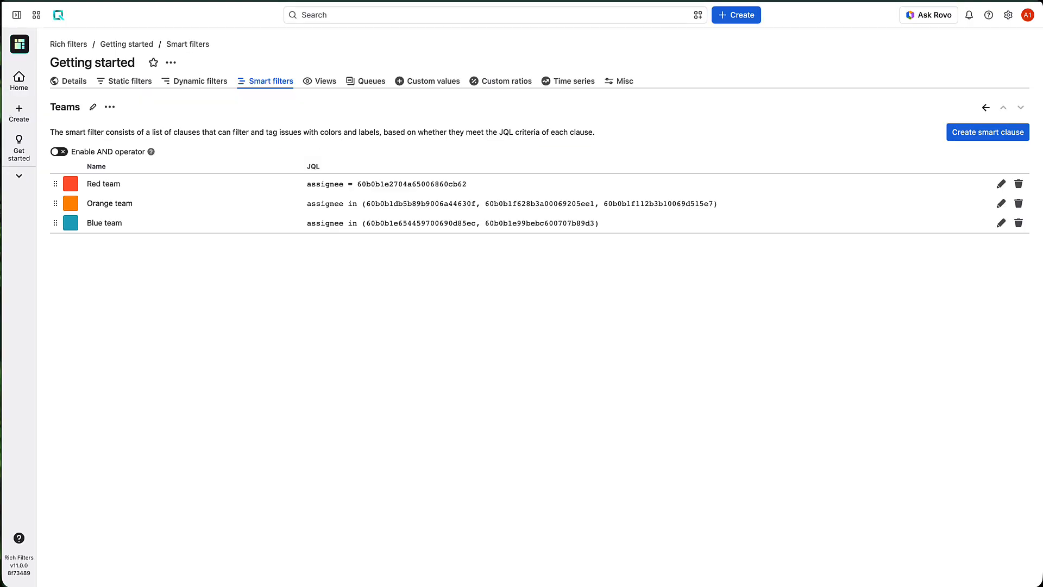
Base the Flexi Chart on the Getting started filter as a Clustered bar chart.
left_click(987, 107)
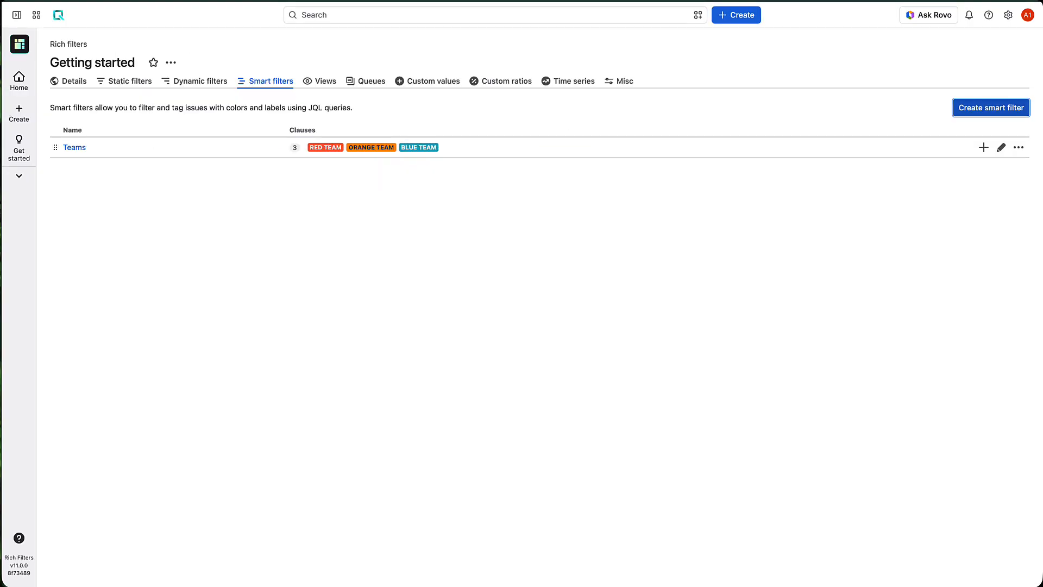
left_click(992, 107)
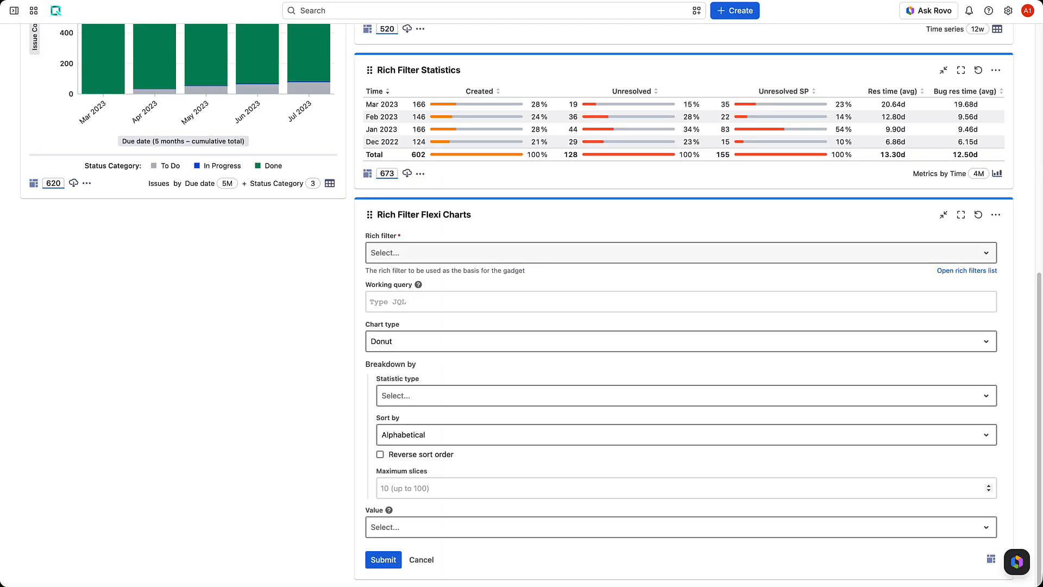
left_click(681, 253)
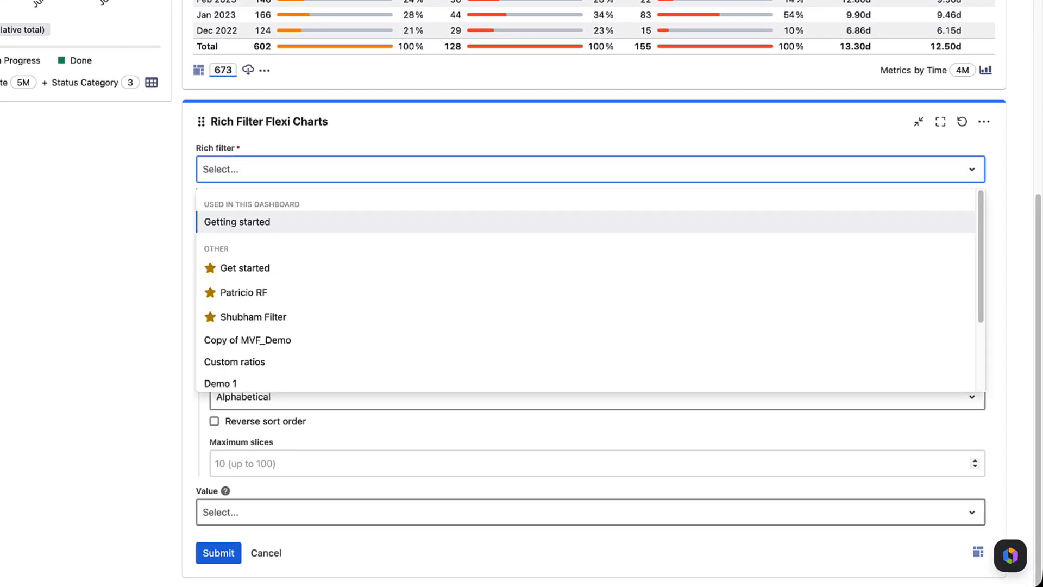
left_click(424, 222)
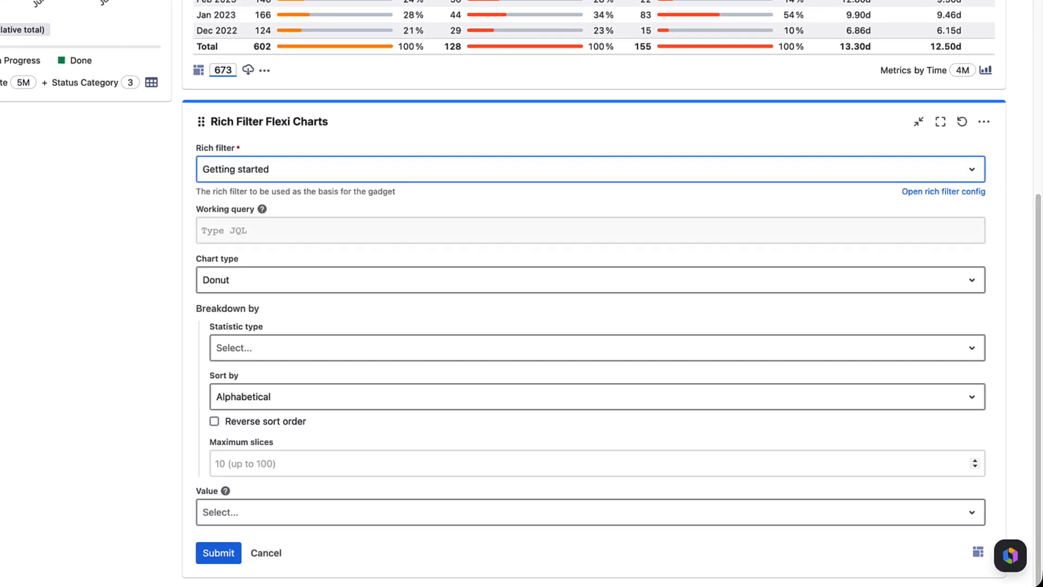
left_click(590, 280)
type("c")
key("Return")
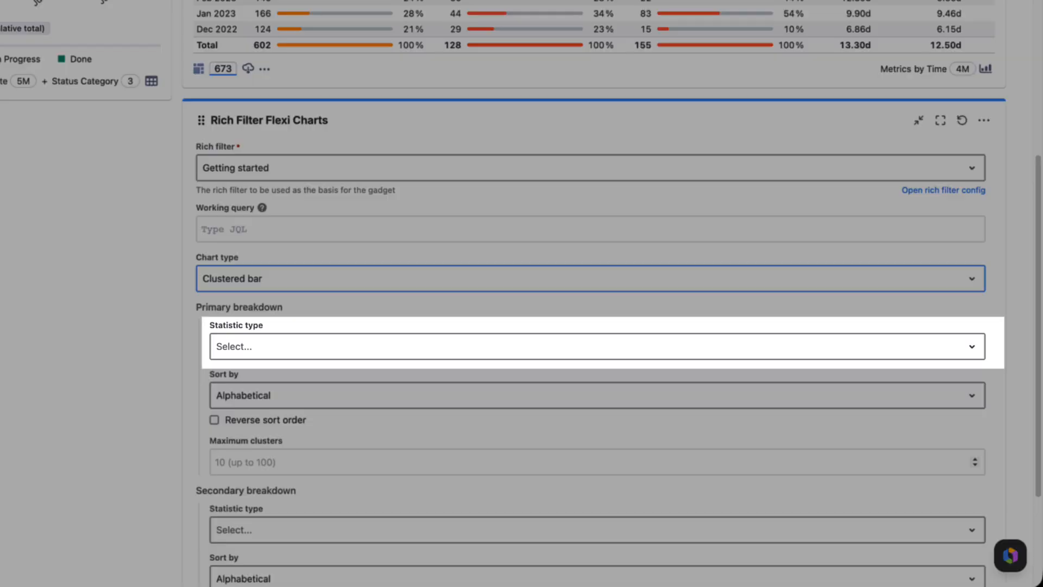
Plot Unresolved SP per week over the last quarter.
key("Tab")
type("un")
key("Return")
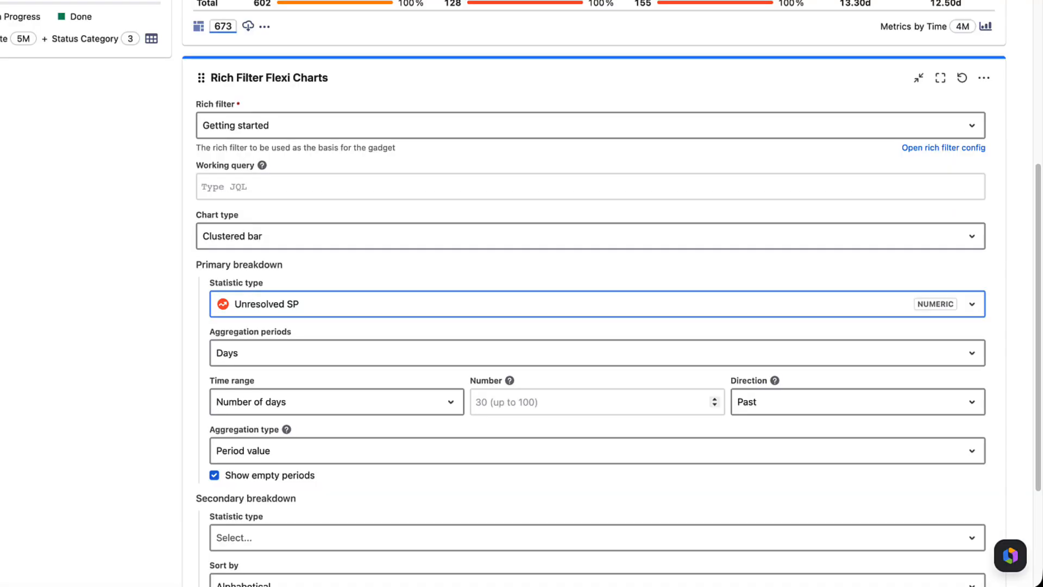
left_click(337, 353)
left_click(337, 407)
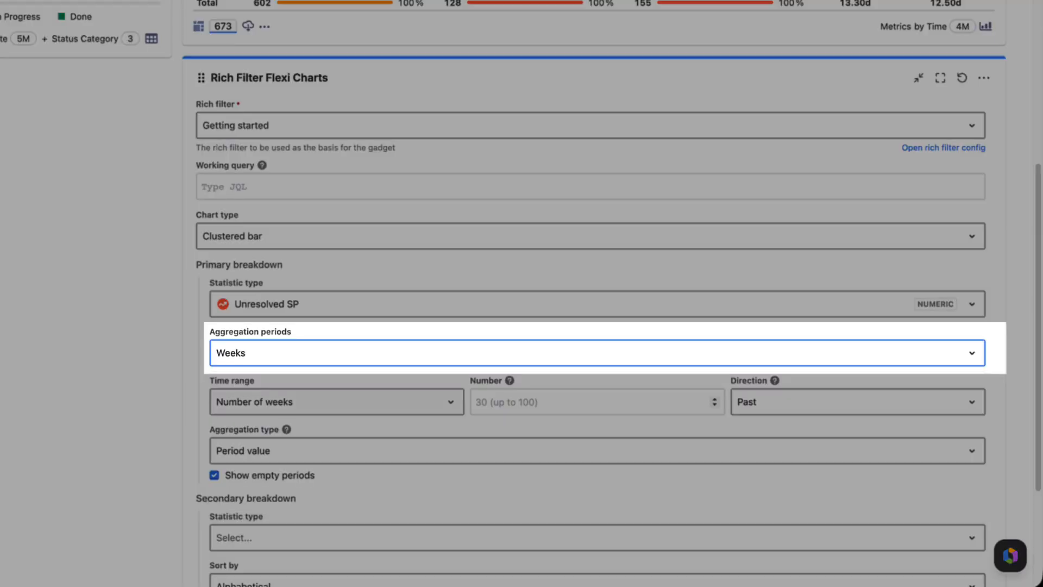
left_click(337, 402)
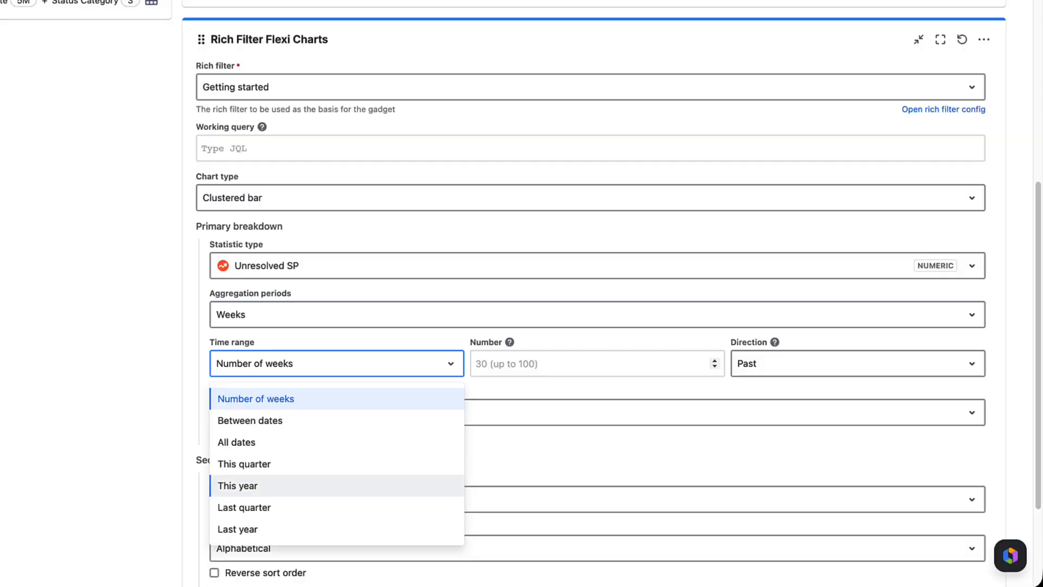
left_click(337, 507)
Make the values a cumulative total and split each week's cluster by Teams.
left_click(337, 248)
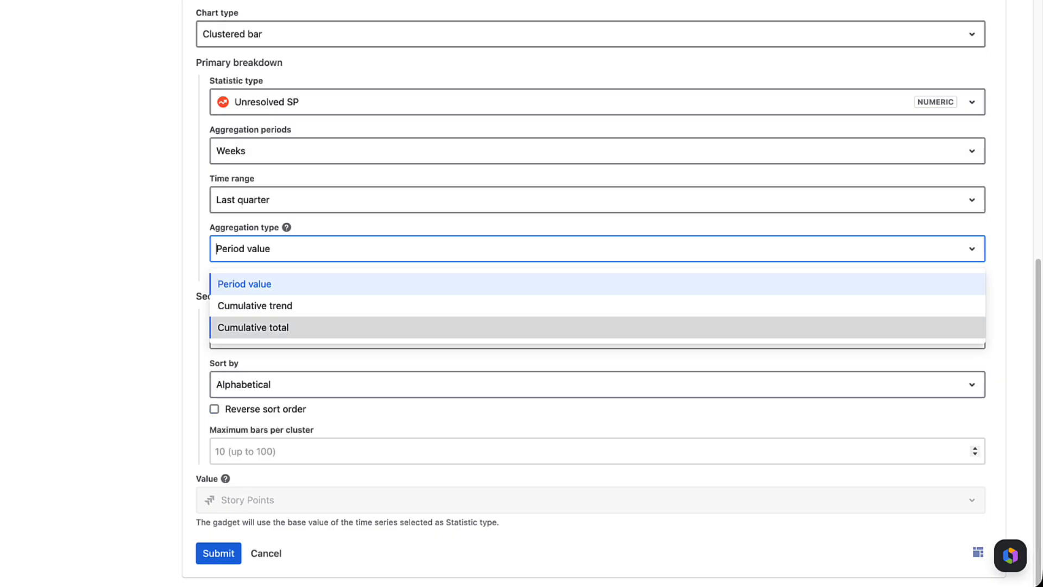
left_click(337, 327)
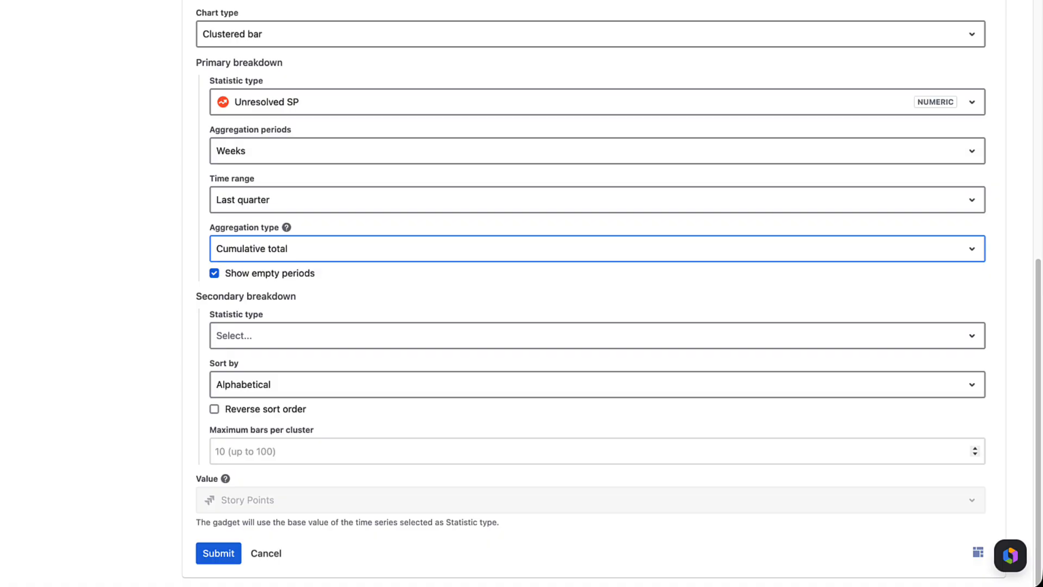
left_click(337, 335)
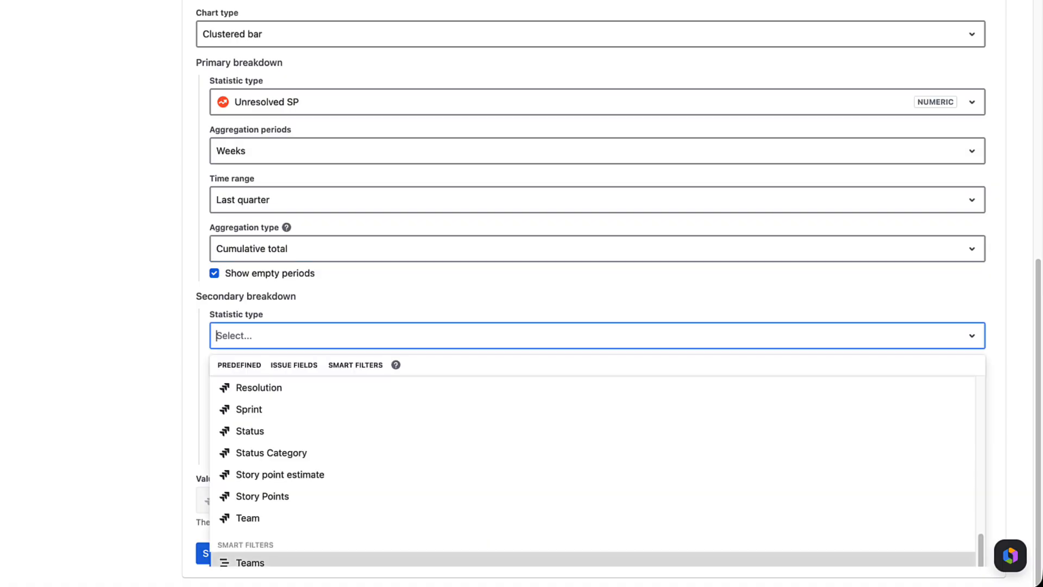
left_click(250, 562)
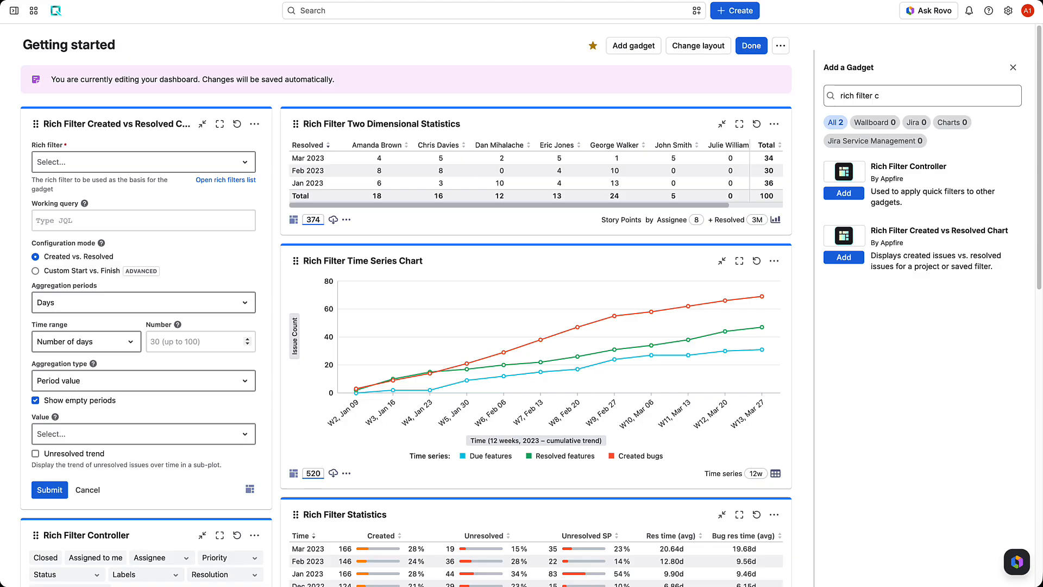
Add a Created vs Resolved gadget grouped by weeks over 12 weeks.
left_click_drag(35, 119, 360, 249)
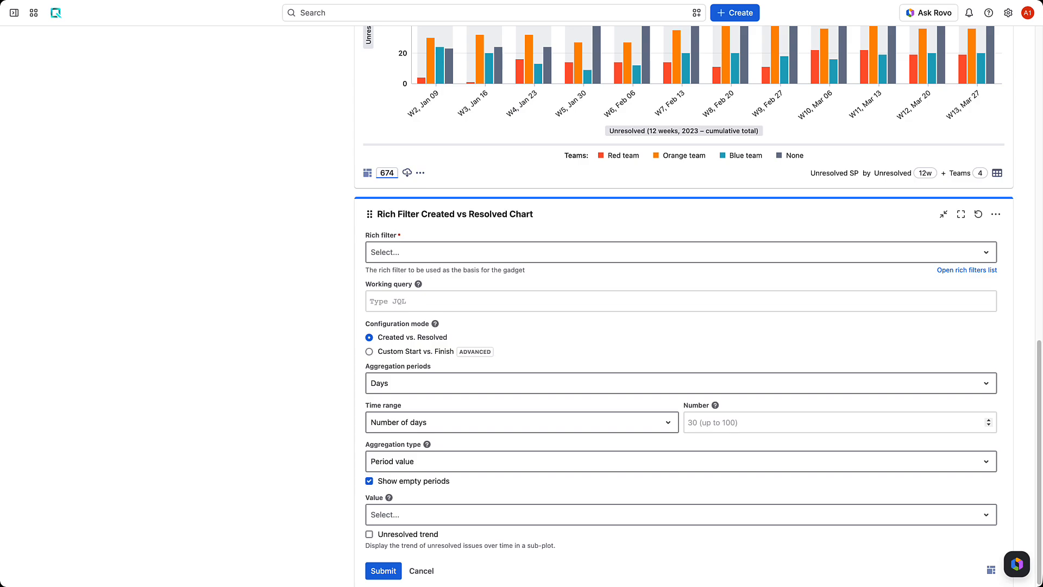
left_click(283, 354)
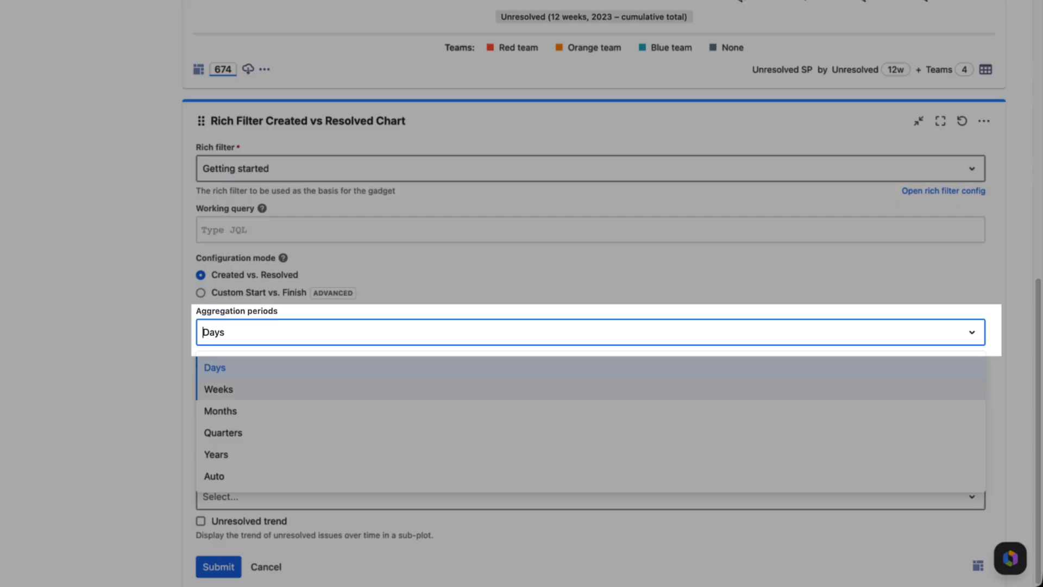
left_click(219, 389)
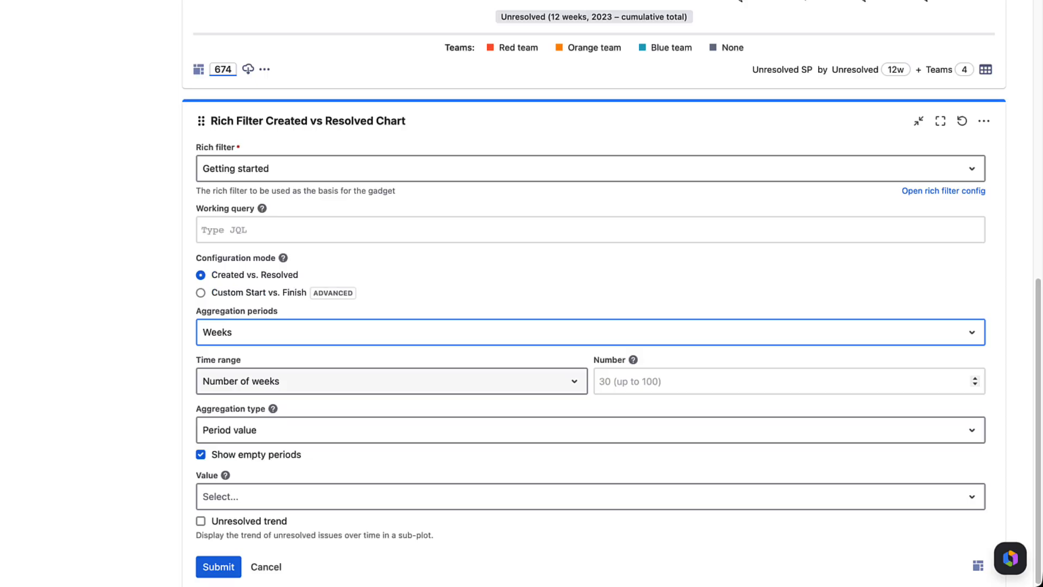
left_click(782, 382)
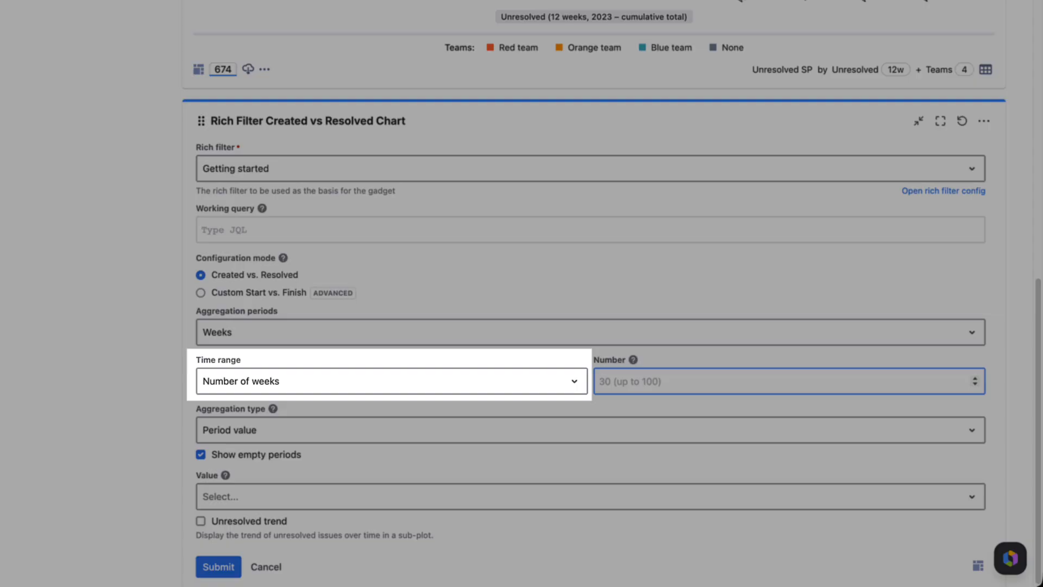
type("12")
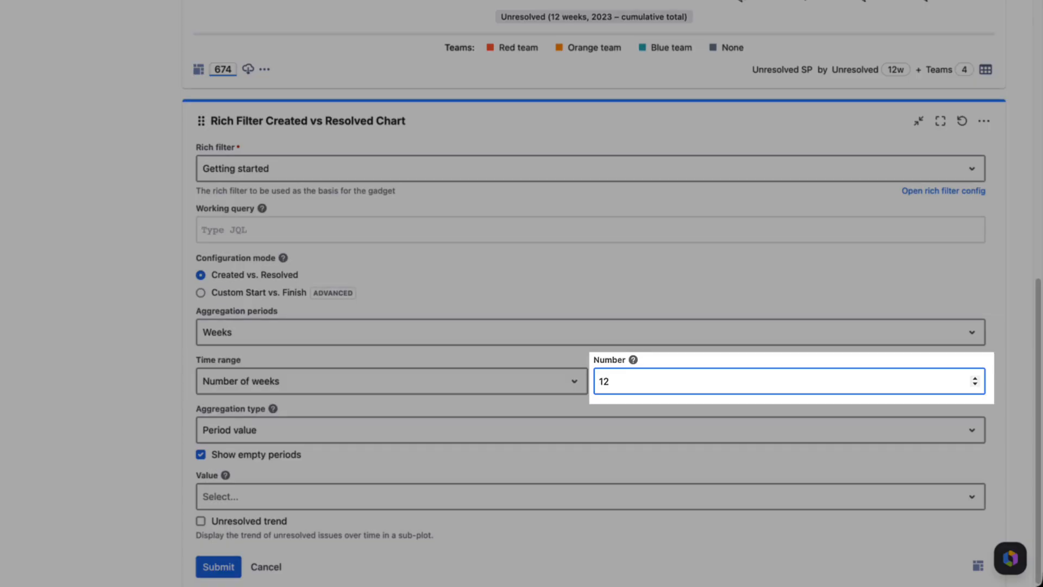
Show cumulative Issue Count with an unresolved trend subplot and save the gadget.
left_click(591, 429)
left_click(591, 509)
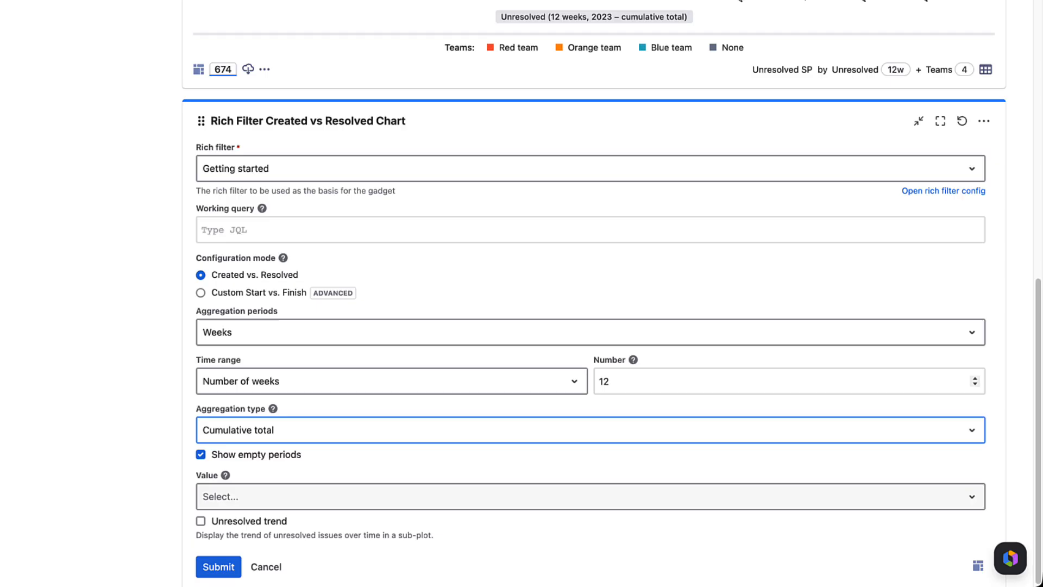
left_click(590, 496)
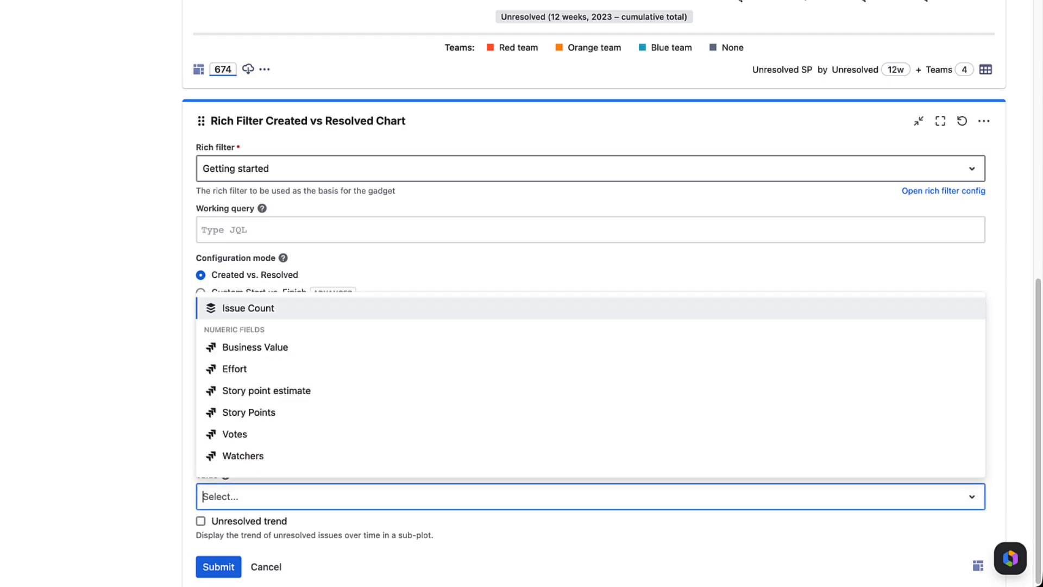
left_click(249, 308)
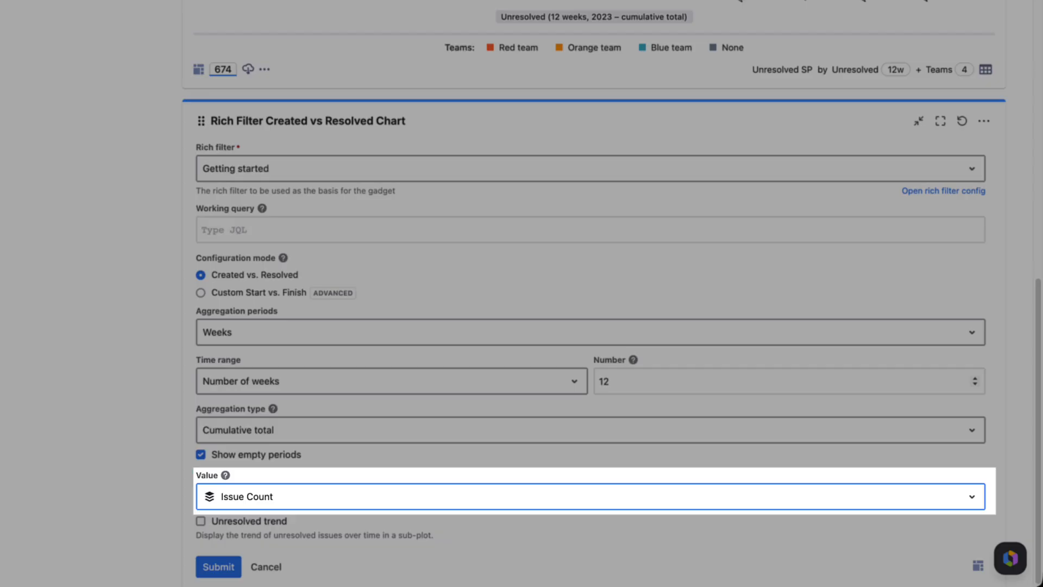
left_click(201, 521)
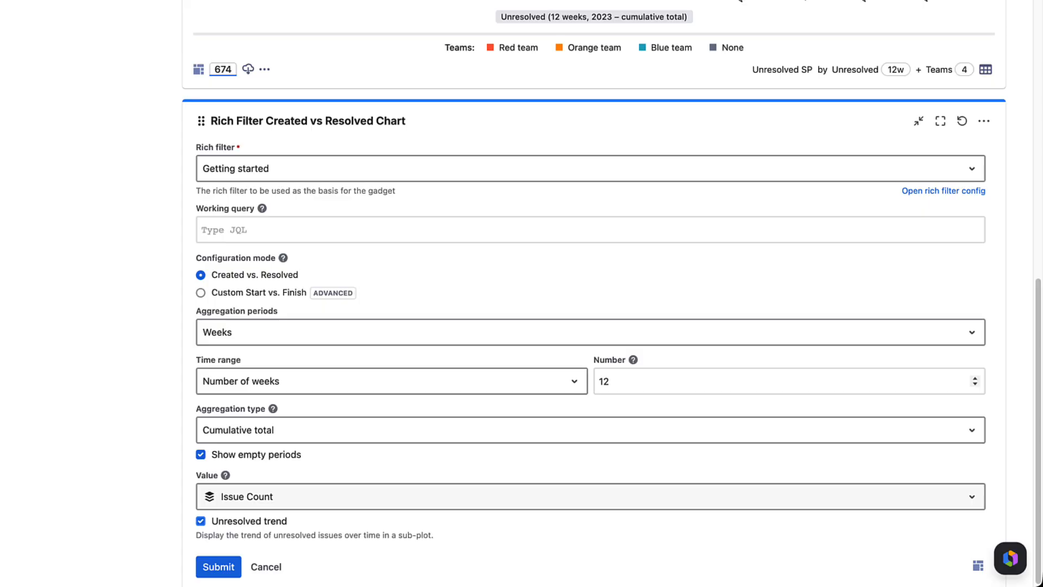
left_click(219, 567)
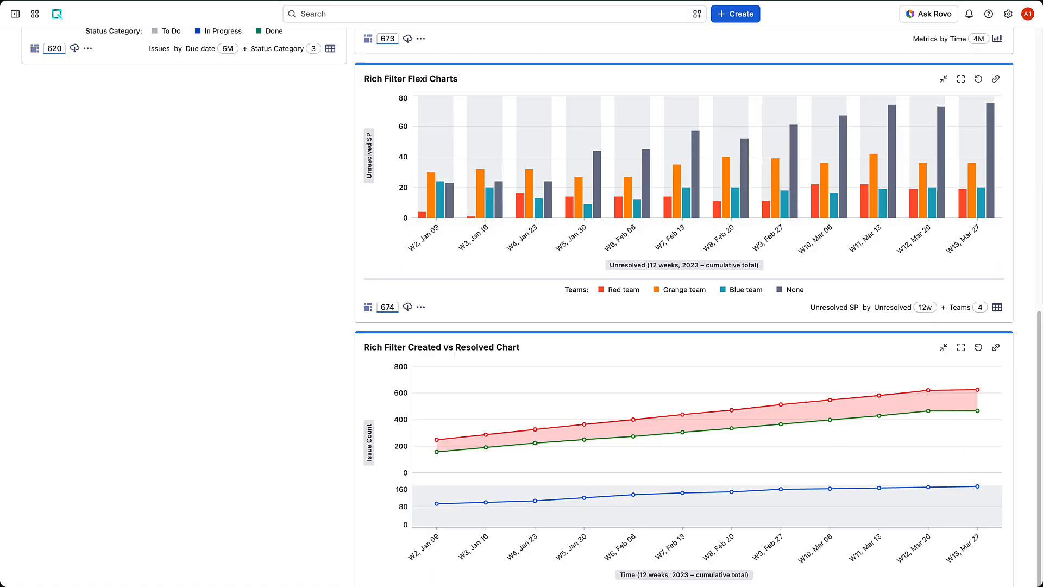
Scroll back up to review the dashboard's statistics tables, Flexi Charts, Time Series and Created vs Resolved charts.
scroll(421, 321, "up", 3)
scroll(420, 321, "up", 2)
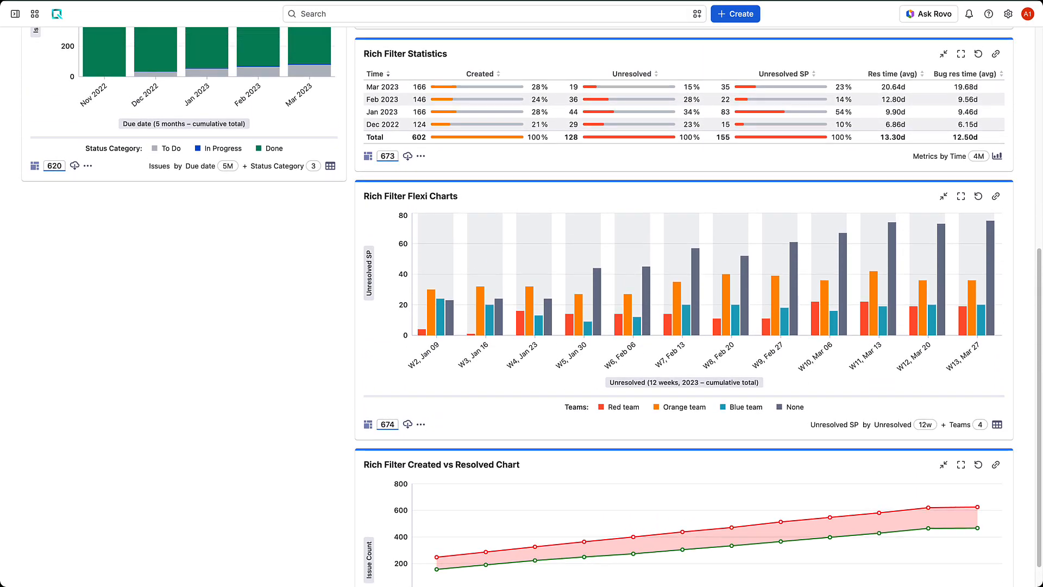
scroll(421, 321, "up", 4)
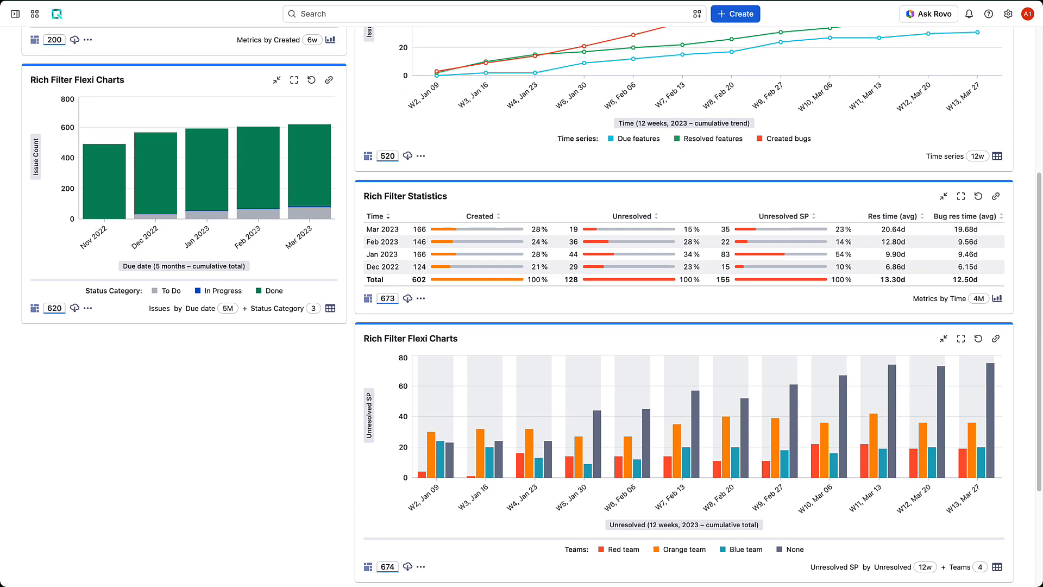
scroll(421, 321, "up", 3)
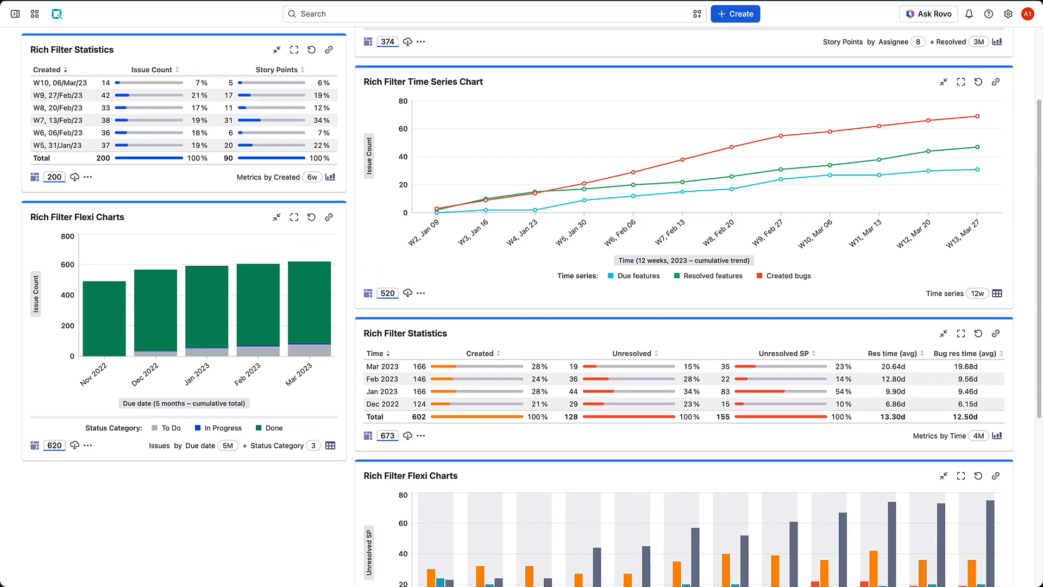